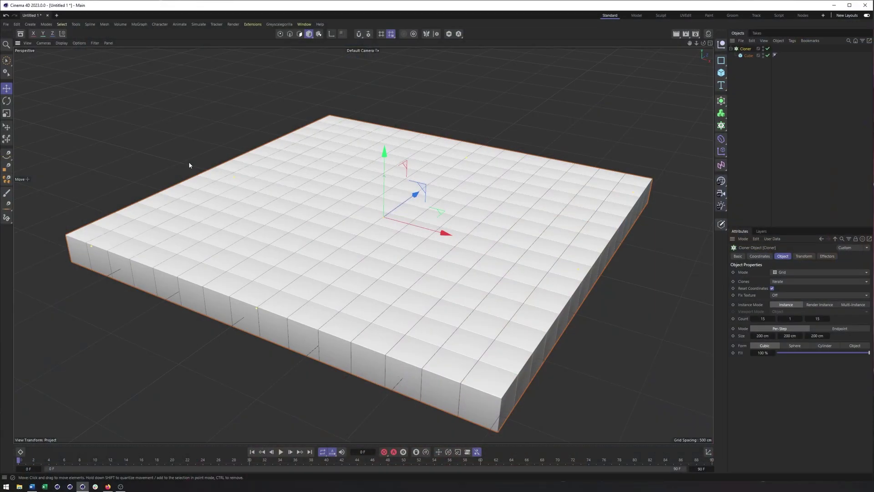
- Examine the cube's object settings and the Cloner's grid count settings
middle_click_drag(371, 231, 390, 228, "alt")
right_click_drag(390, 228, 381, 230, "alt")
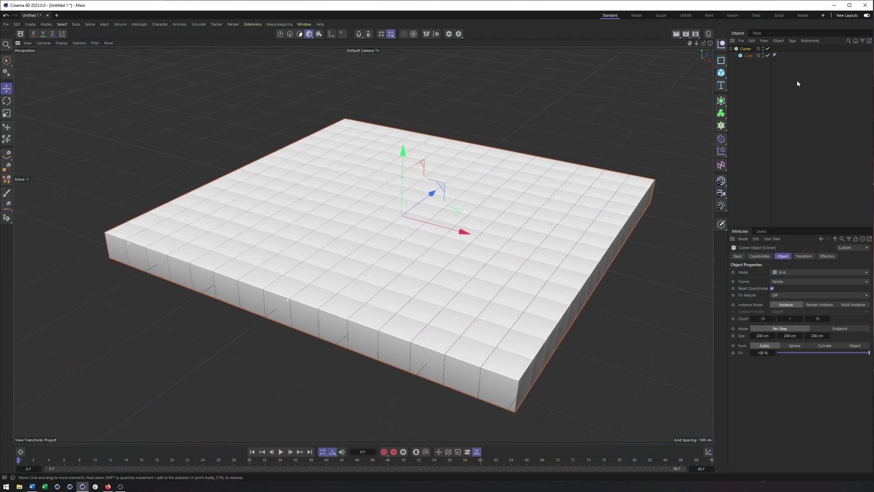
left_click(750, 57)
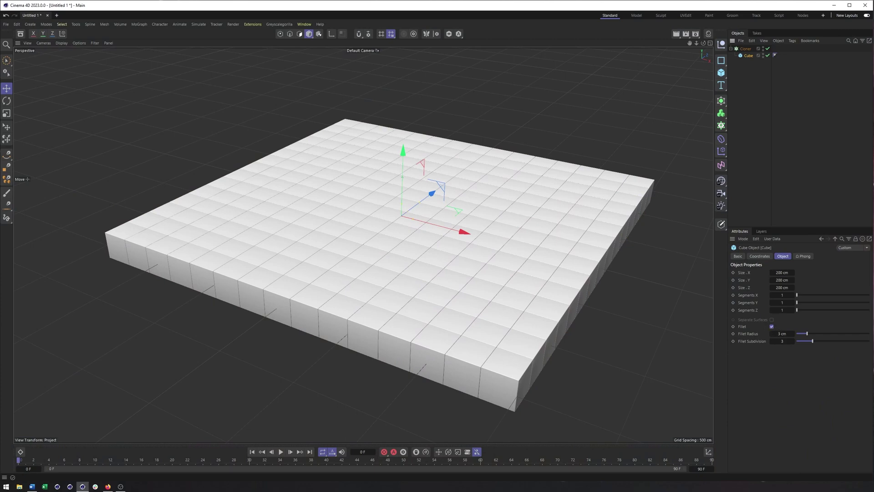
left_click(745, 49)
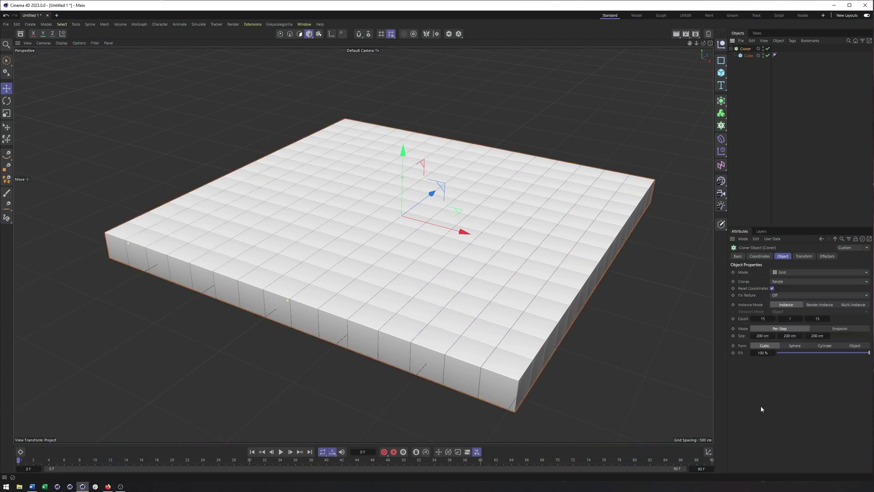
left_click(768, 320)
left_click(812, 319)
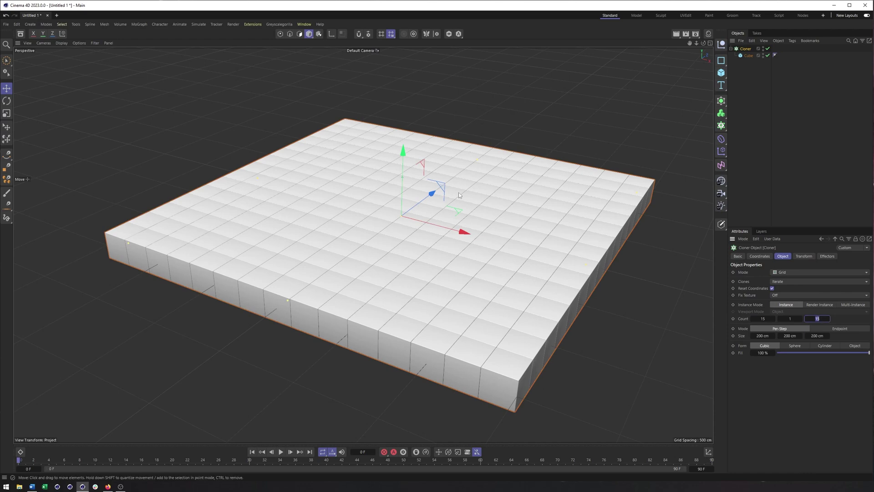
middle_click_drag(471, 190, 465, 196, "alt")
left_click_drag(466, 196, 471, 197, "alt")
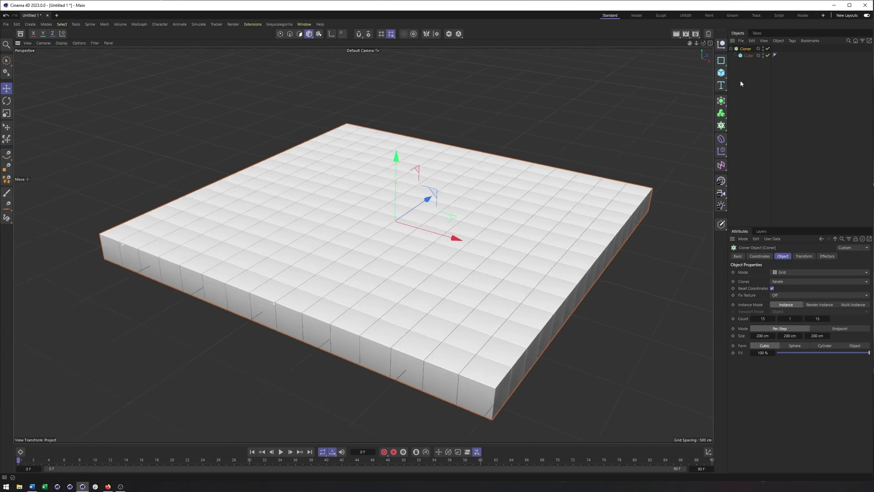
- Add a Plain effector with nothing selected and assign it to the Cloner's effectors list
left_click(745, 66)
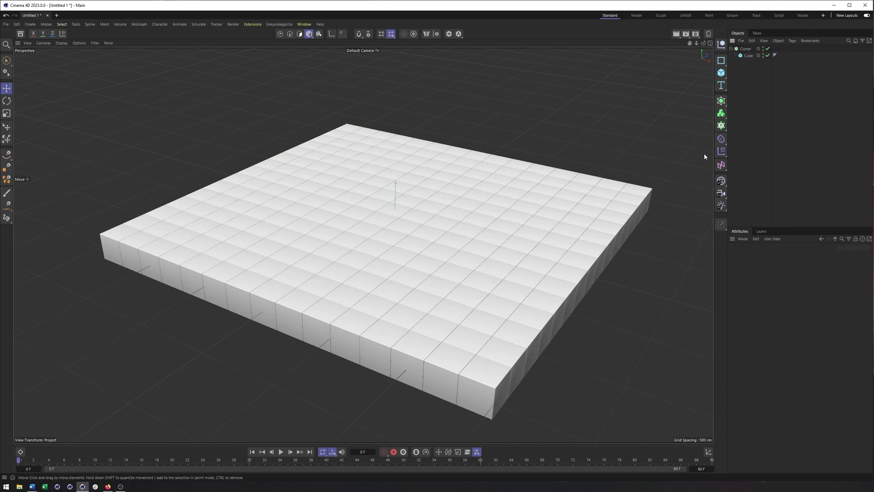
left_click(721, 153)
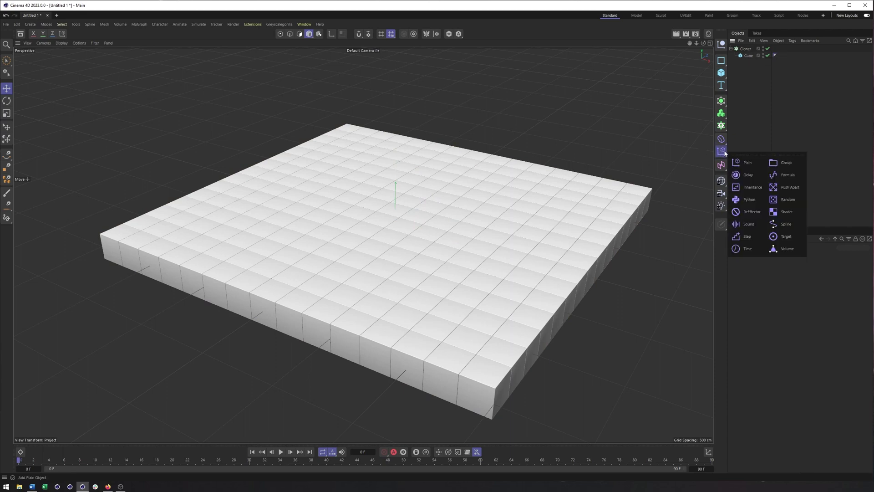
left_click(745, 164)
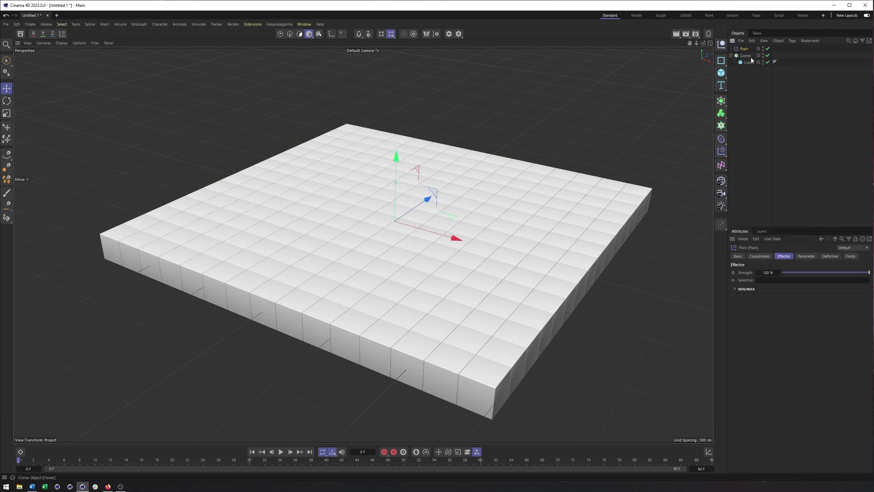
left_click(746, 56)
left_click(828, 255)
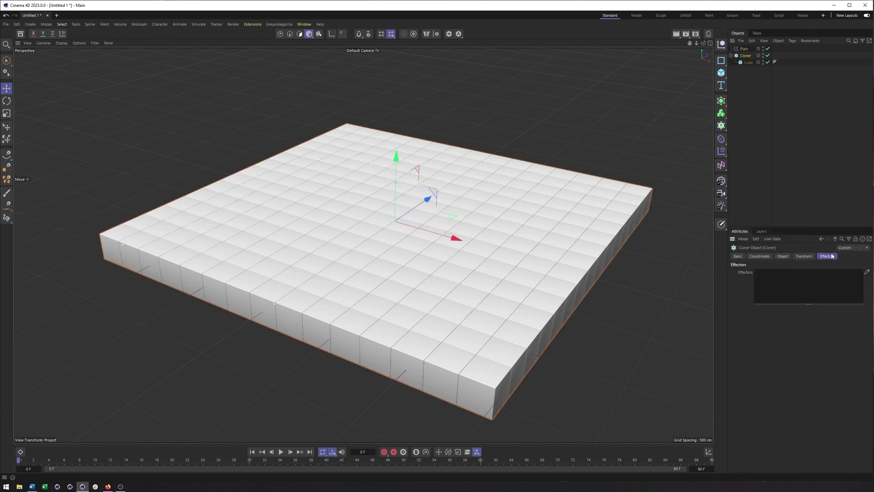
mouse_move(744, 49)
left_mouse_down()
mouse_move(784, 284)
mouse_move(769, 278)
left_mouse_up()
- Delete the manually assigned Plain effector from the scene
left_click(746, 51)
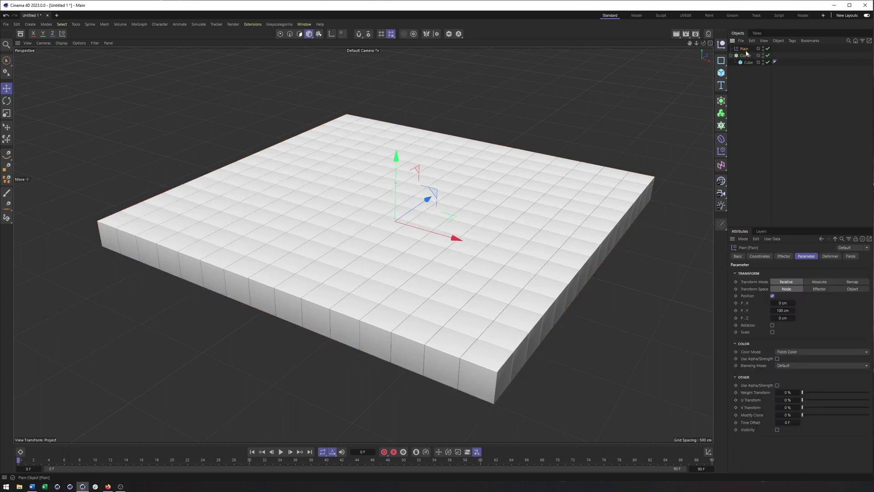
key("Delete")
- Add a Plain effector while the Cloner is selected and check the Cloner's effectors list for it
left_click(746, 48)
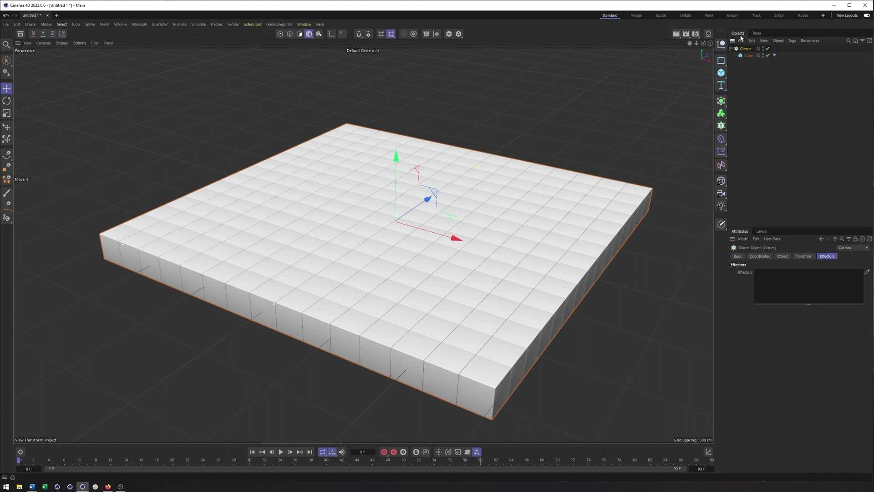
left_click(721, 152)
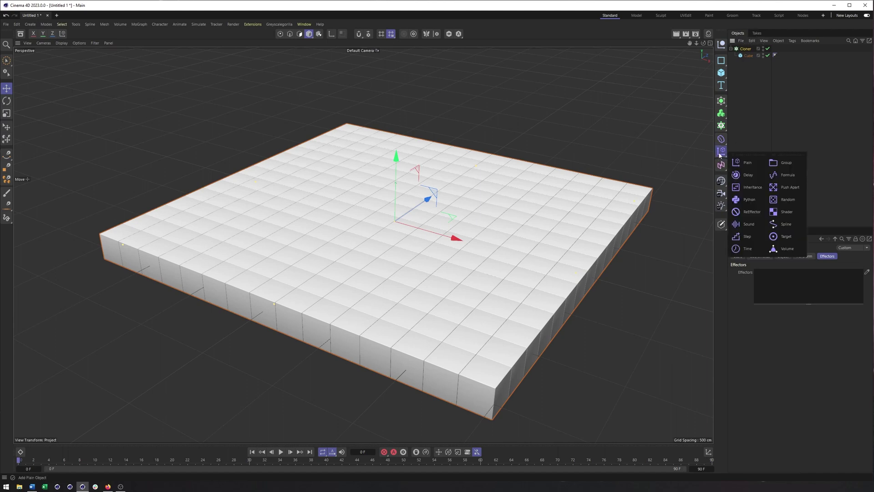
left_click(747, 163)
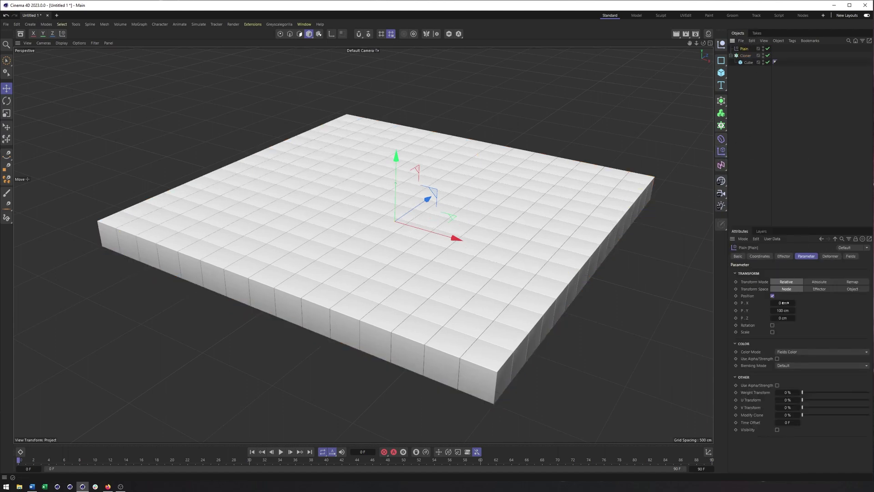
left_click(745, 55)
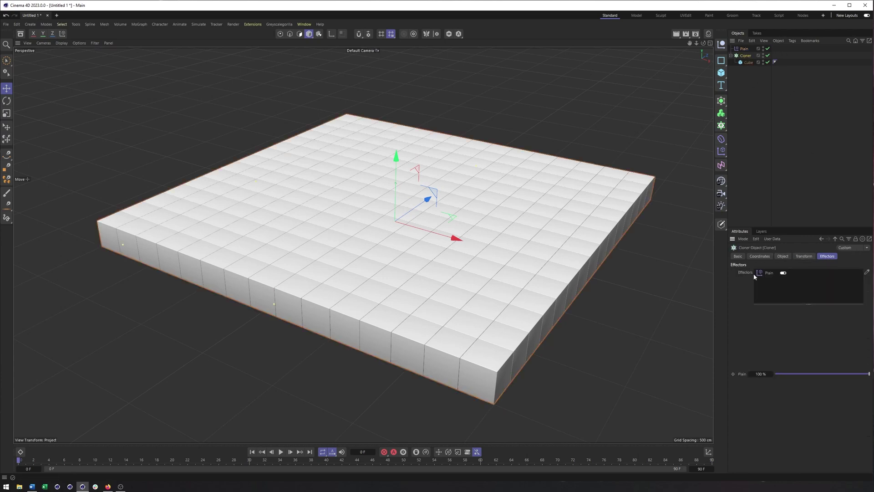
left_click(744, 49)
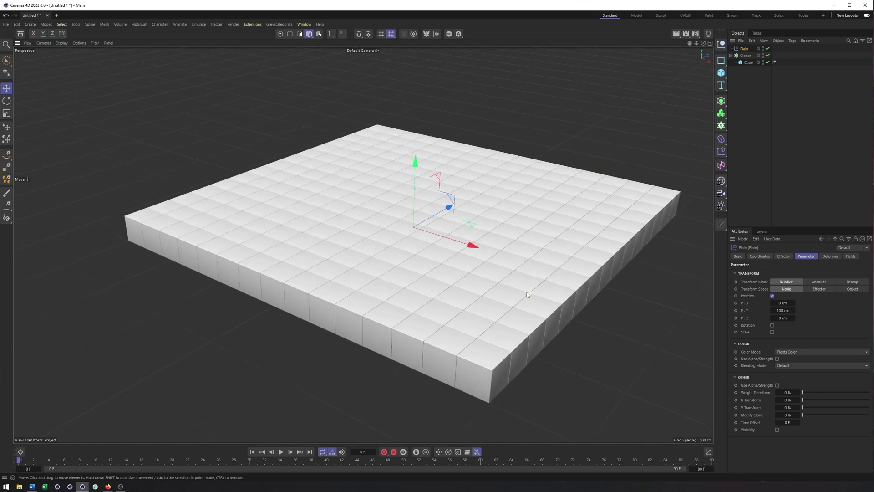
- Add a Random Field to the Plain effector
left_click(790, 258)
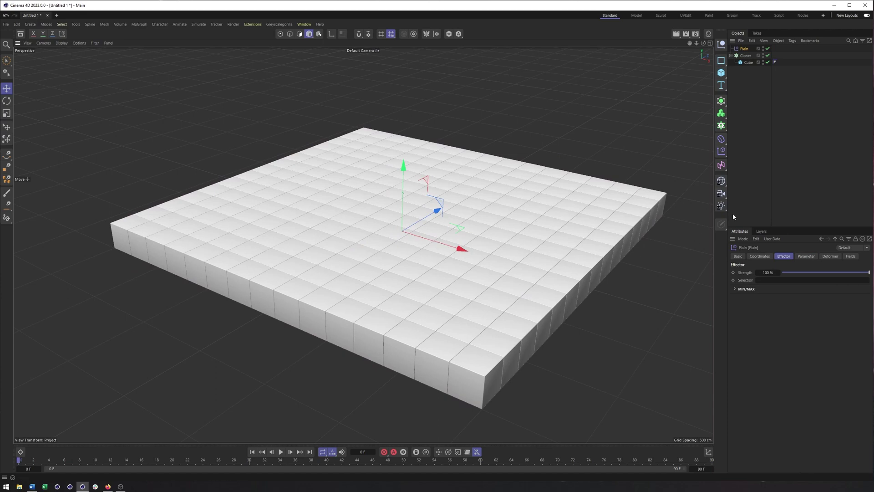
left_click(725, 156)
left_click(850, 256)
left_click(747, 323)
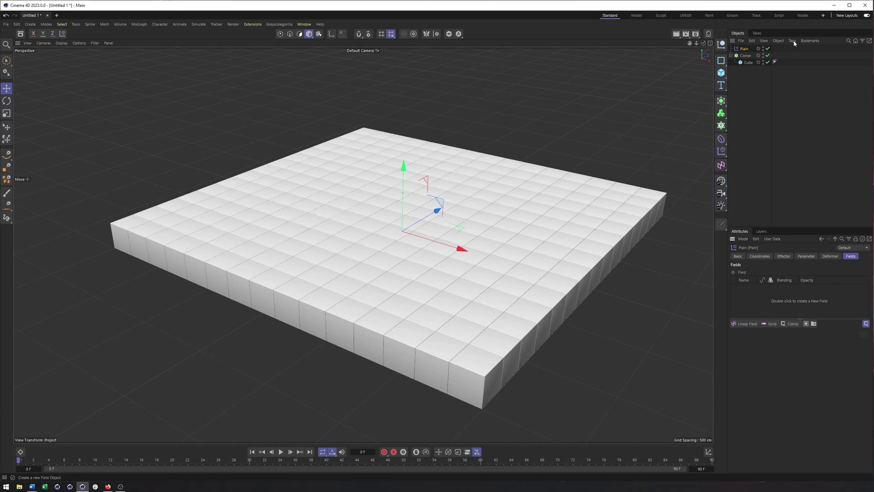
left_click(745, 55)
left_click(744, 49)
left_click(747, 324)
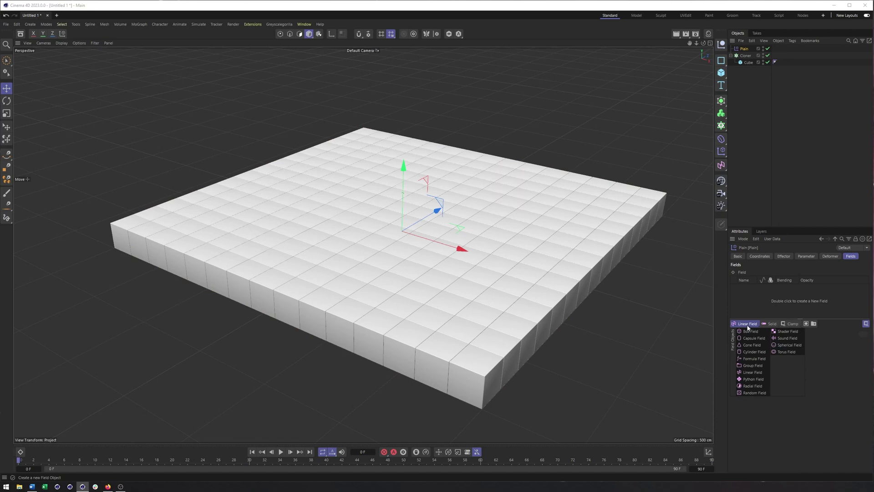
left_click(754, 392)
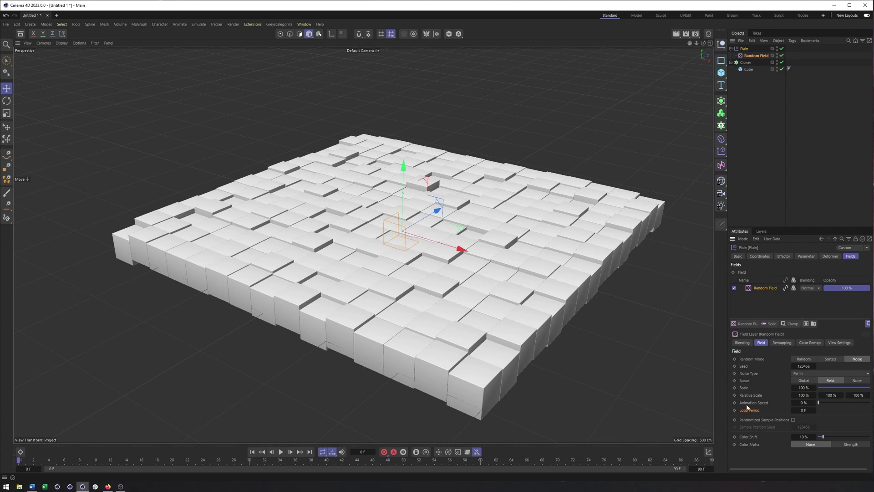
- Delete the Random Field from the Plain effector
left_click(758, 56)
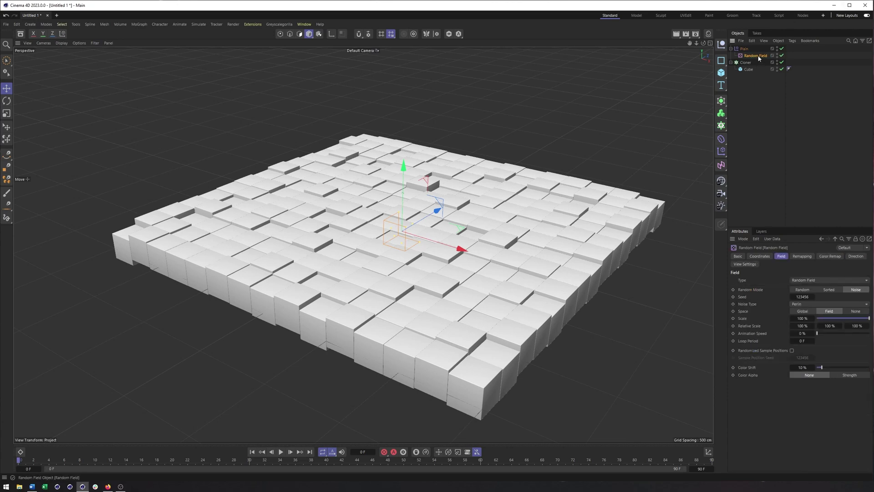
key("Delete")
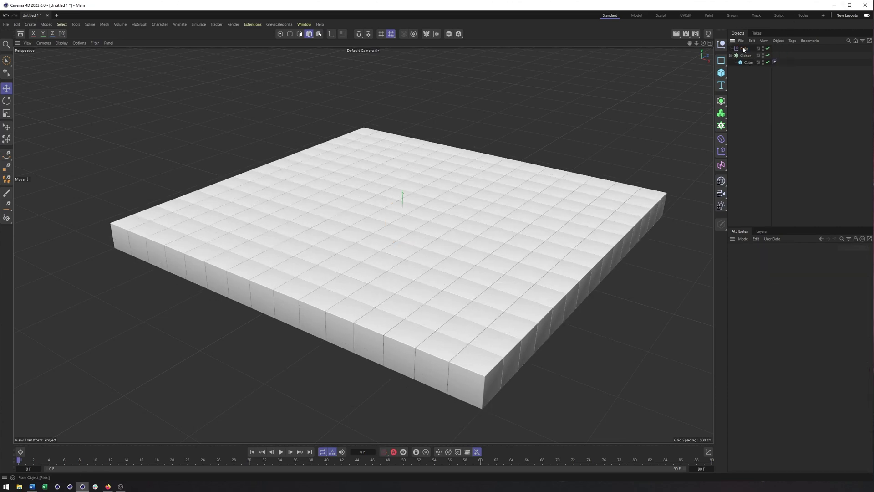
- Try the Plain effector's Strength at 0 % and a changed Minimum value, restoring both settings
left_click(744, 49)
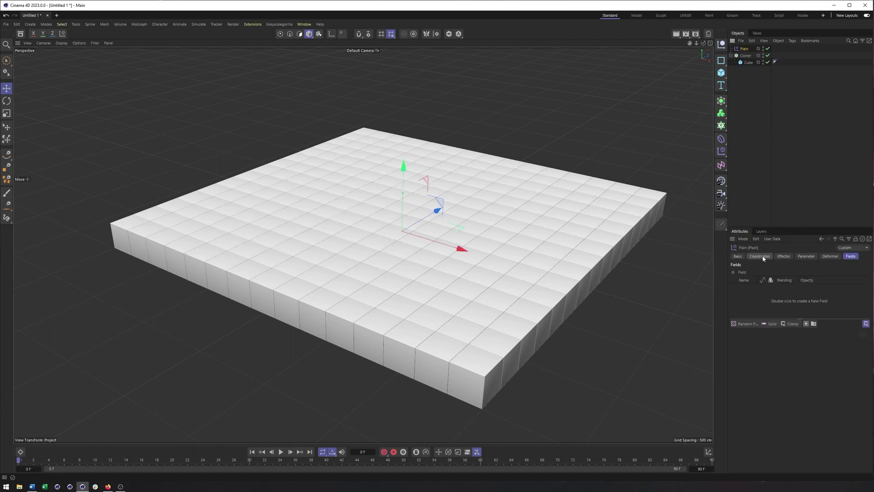
left_click(782, 256)
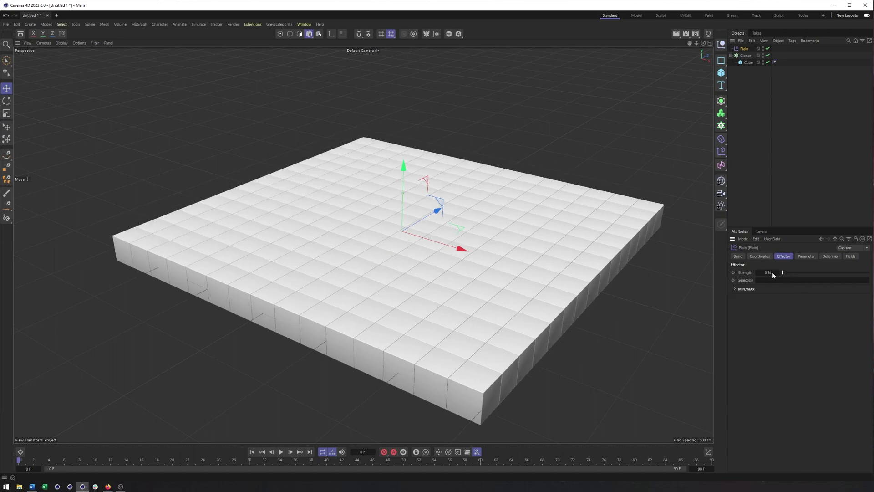
left_click(736, 288)
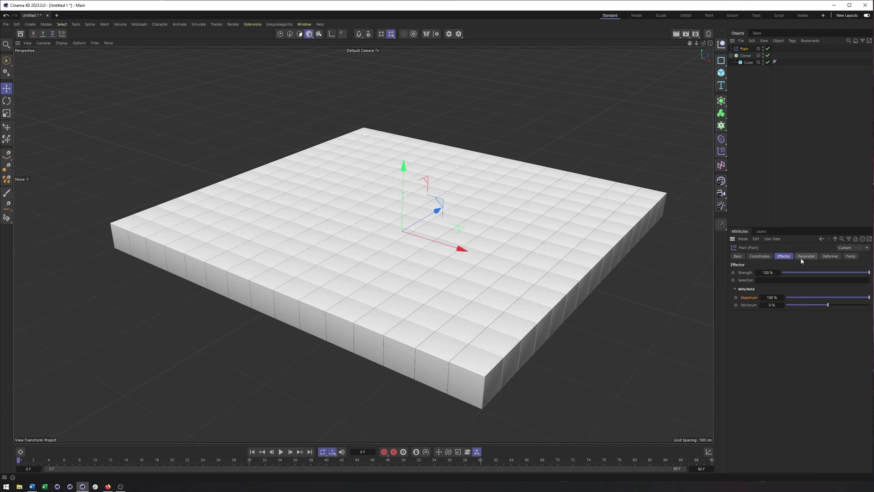
left_click_drag(811, 308, 786, 307)
key("ctrl+z")
- Enable Rotation and Scale in the Plain effector's transform parameters and try the Uniform Scale option
left_click(802, 256)
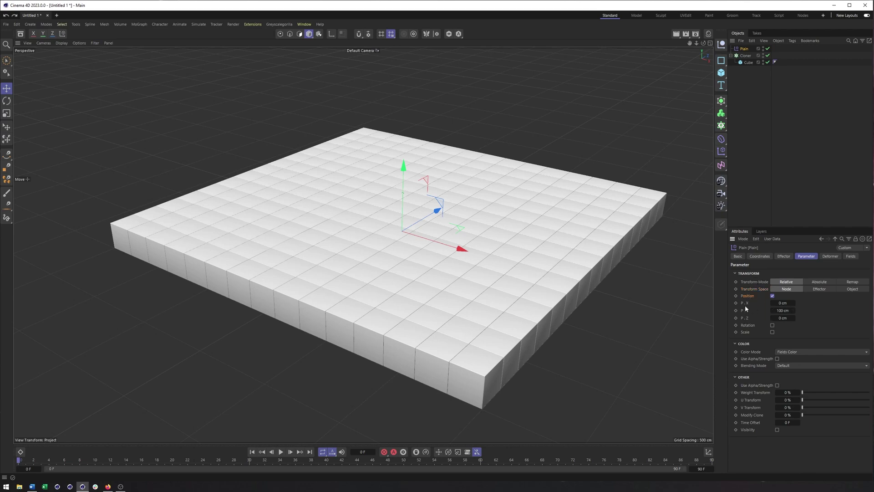
left_click(772, 326)
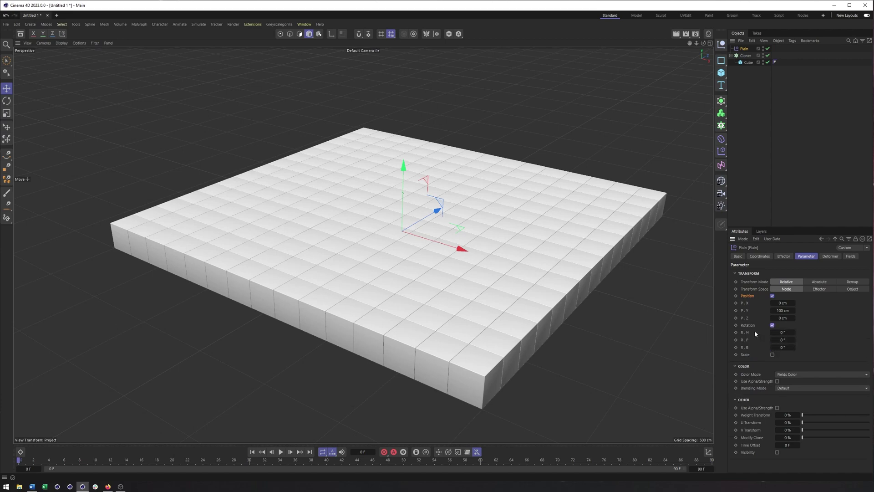
left_click(772, 354)
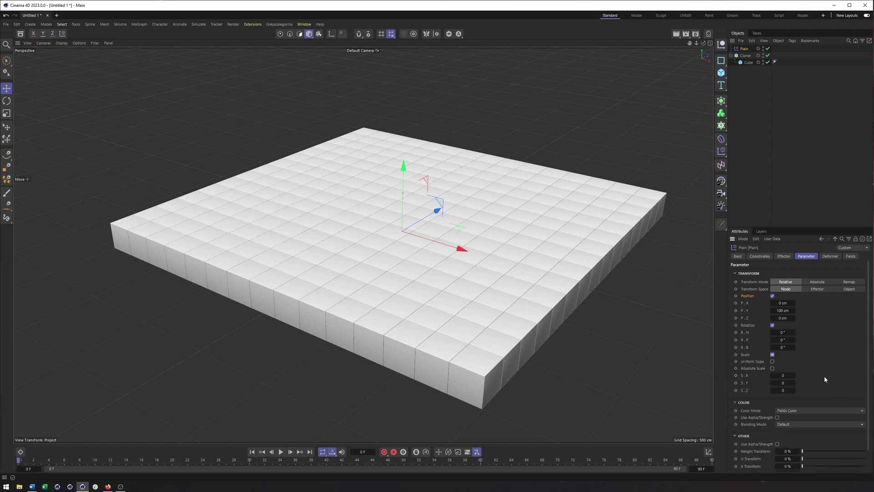
left_click(772, 362)
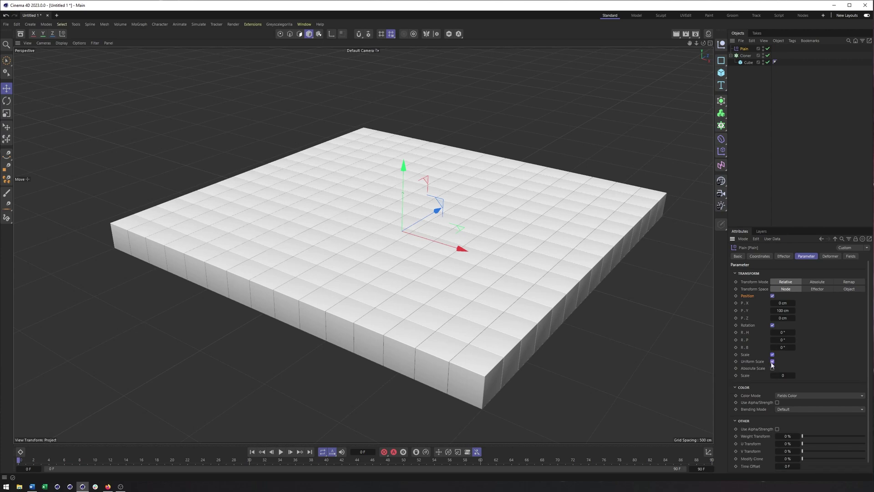
left_click(772, 362)
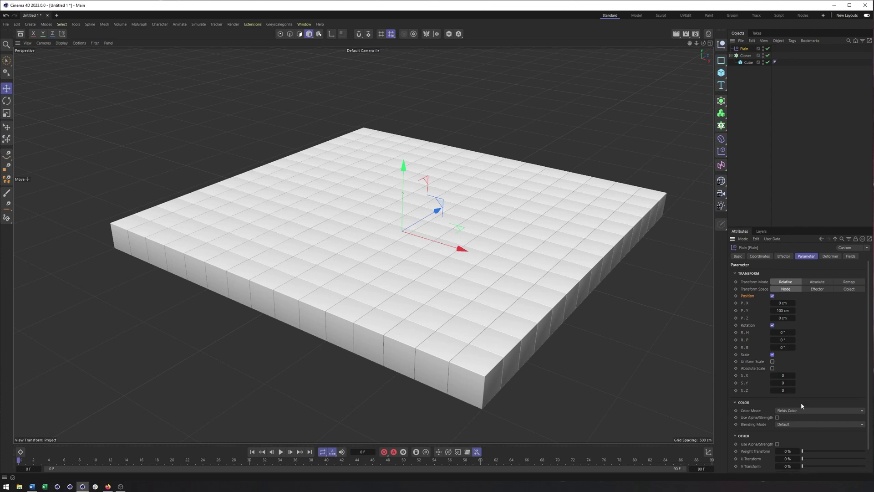
- Set the Plain effector's position to X 118 cm and Y 233 cm, rotation to H 80°, P 60°, B 41°, and X scale to 1.93
left_click(772, 325)
mouse_move(795, 311)
left_mouse_down()
mouse_move(783, 373)
mouse_move(764, 369)
left_mouse_up()
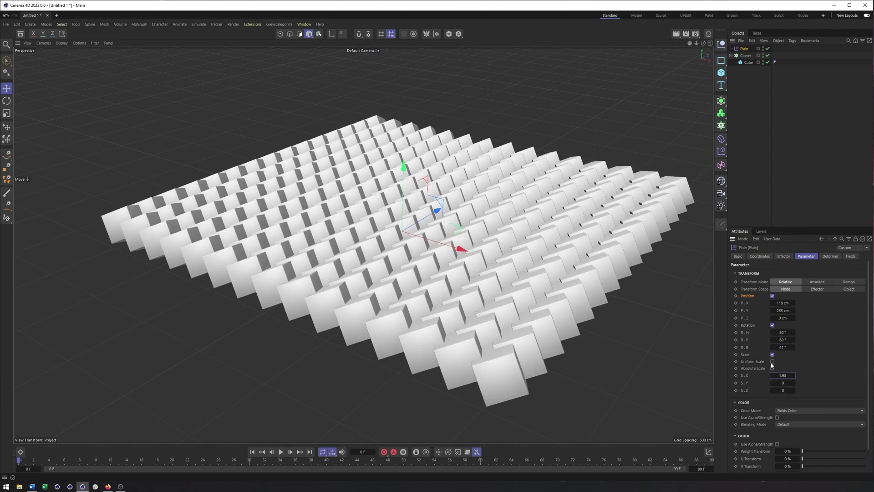
- Enable Uniform Scale on the Plain effector and set the scale to 0.54
left_click(772, 361)
left_click_drag(794, 379, 700, 337)
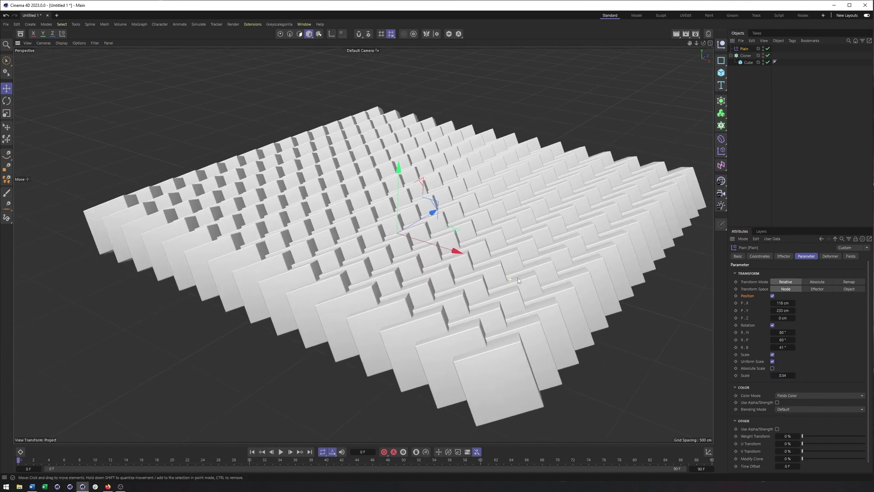
middle_click_drag(518, 278, 503, 291, "alt")
mouse_move(503, 291)
left_mouse_down("alt")
mouse_move(491, 293)
mouse_move(533, 290)
mouse_move(495, 294)
left_mouse_up("alt")
right_click_drag(495, 293, 486, 293, "alt")
middle_click_drag(515, 324, 505, 316, "alt")
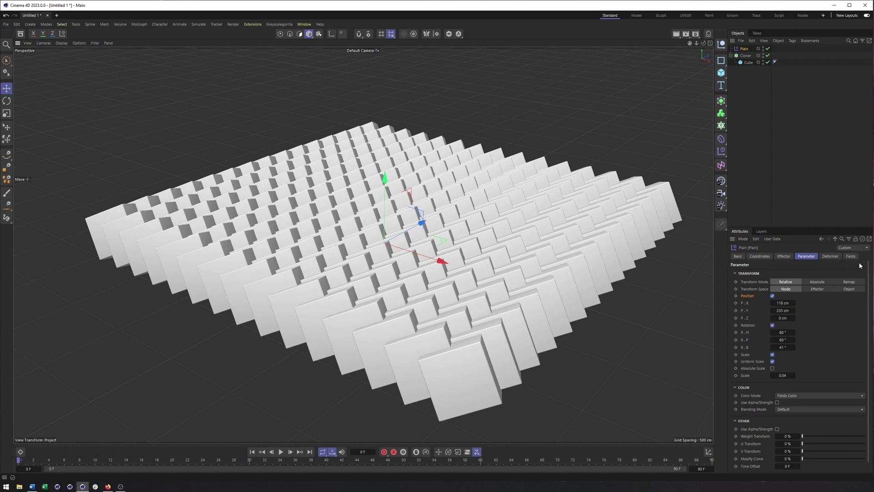
- Disable the Plain effector's Scale and Rotation and set its X, Y and Z position offsets to 0 cm
left_click(773, 354)
left_click(772, 324)
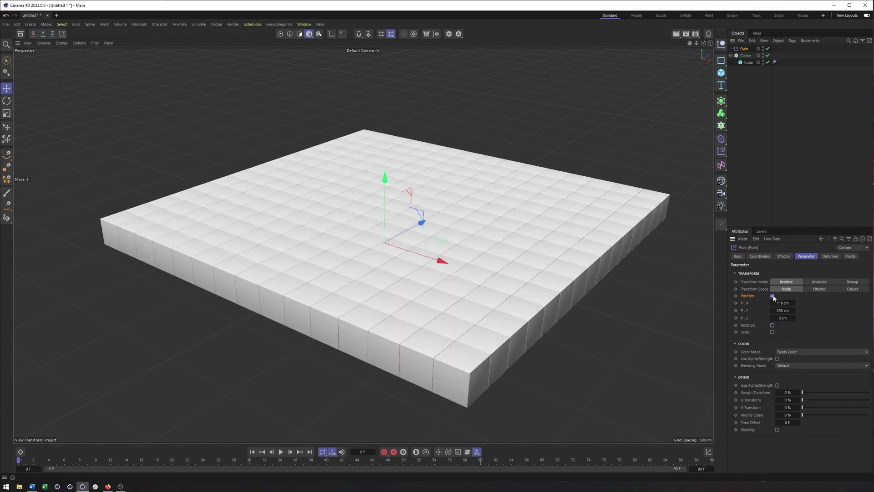
double_click(783, 303)
type("0")
double_click(783, 311)
type("0")
double_click(786, 318)
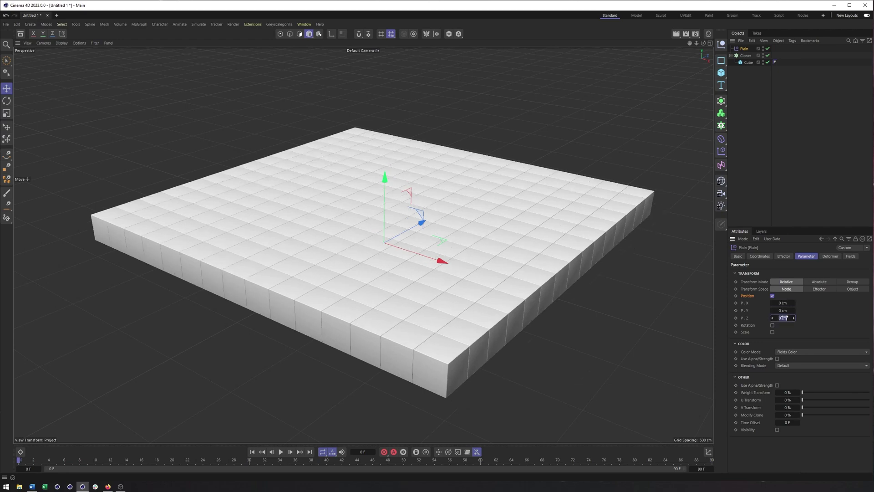
left_click_drag(794, 318, 864, 318)
right_click(794, 318)
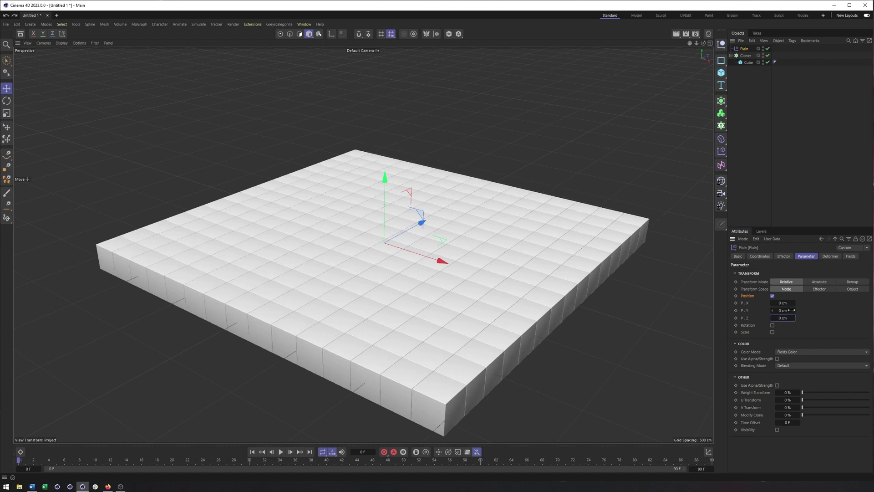
- Set the Plain effector's Y position offset to 250 cm to raise the whole grid of cubes
left_click_drag(793, 310, 827, 310)
left_click(793, 310)
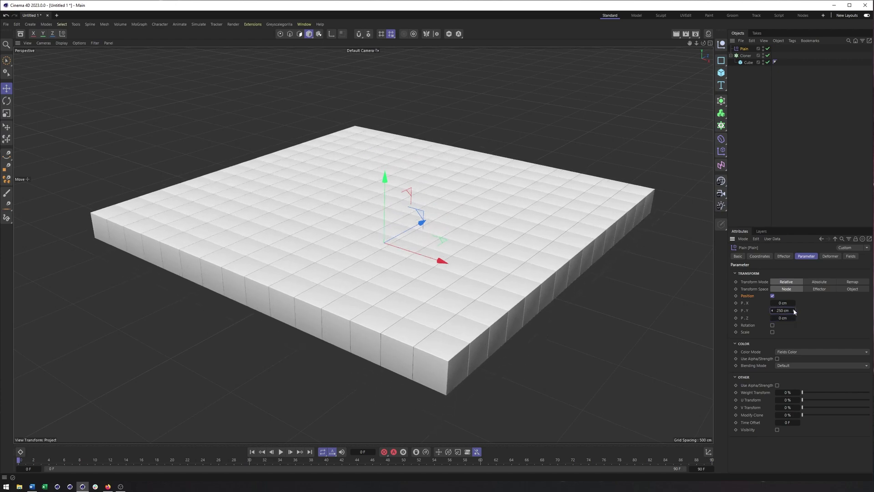
mouse_move(473, 300)
left_mouse_down("alt")
mouse_move(491, 304)
mouse_move(485, 286)
mouse_move(474, 291)
mouse_move(484, 304)
left_mouse_up("alt")
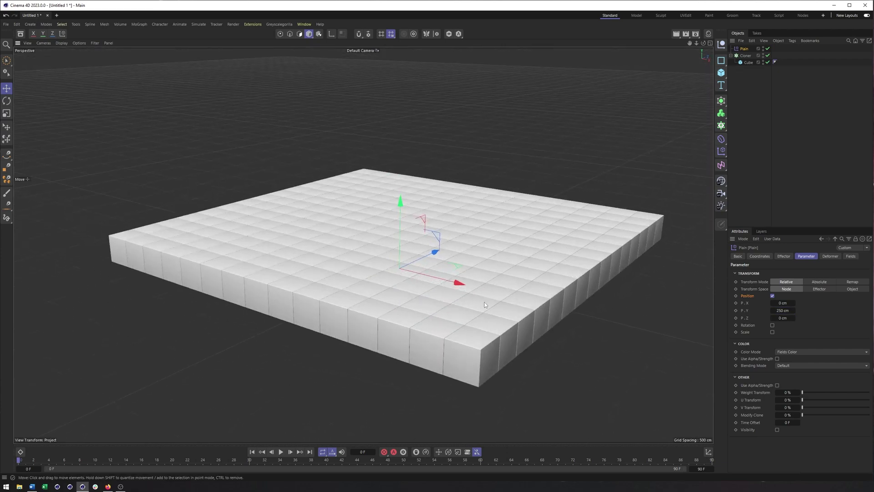
scroll(474, 300, "down", 1)
middle_click_drag(511, 337, 504, 332, "alt")
- Examine the Plain effector's color and visibility parameters, the Cloner's effector list, and the effector's Deformer and Fields settings
left_click(749, 354)
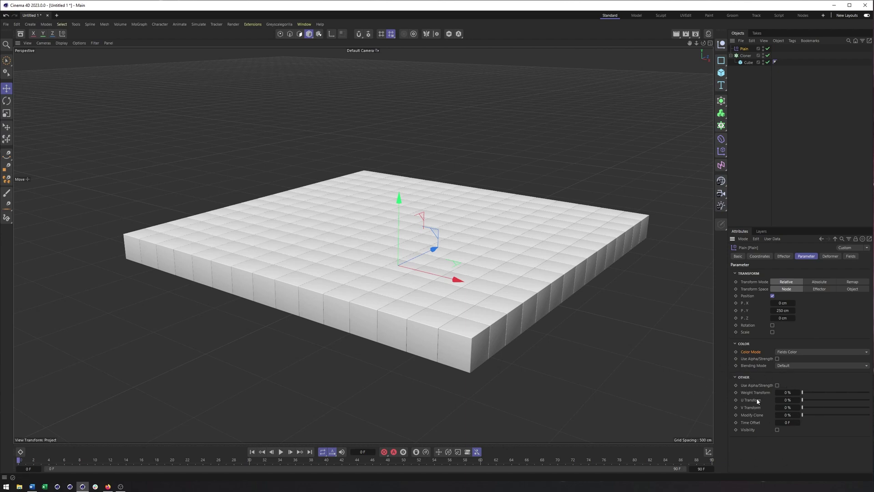
left_click(757, 417)
left_click(188, 26)
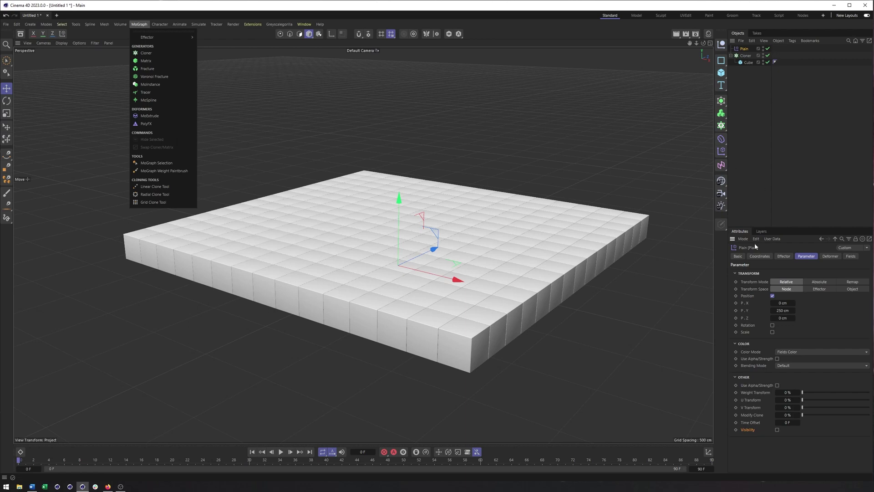
left_click(745, 55)
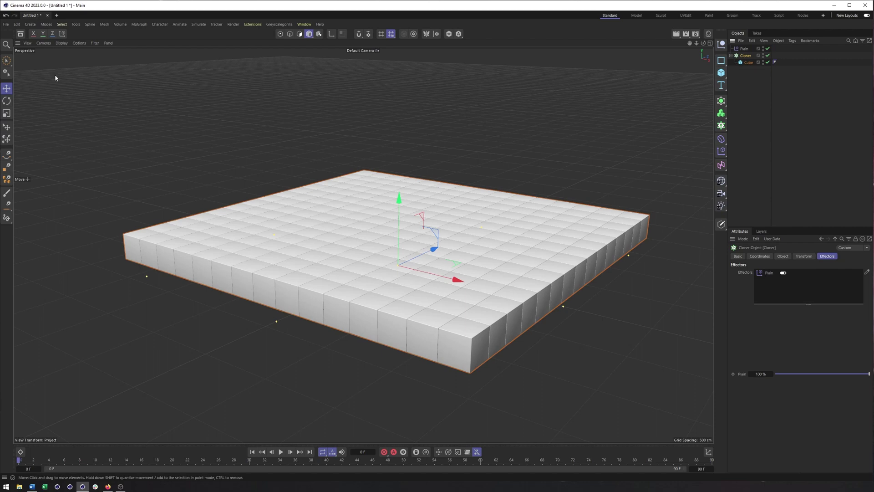
left_click(745, 49)
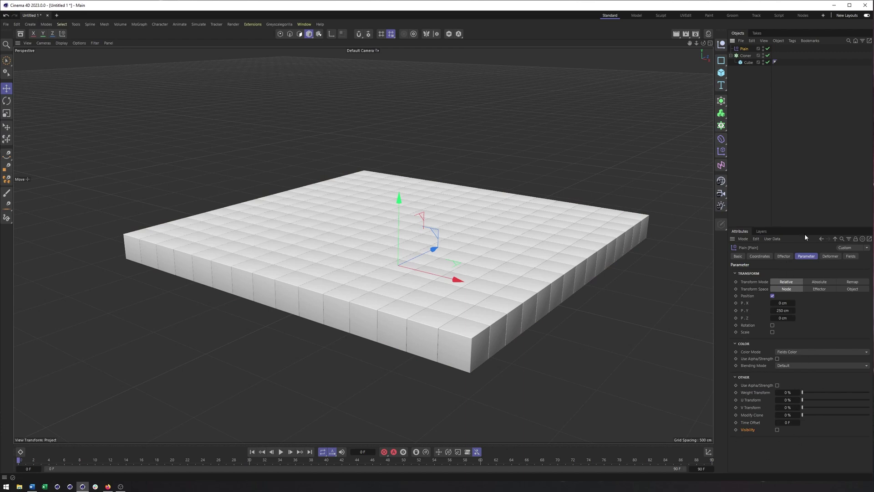
left_click(823, 256)
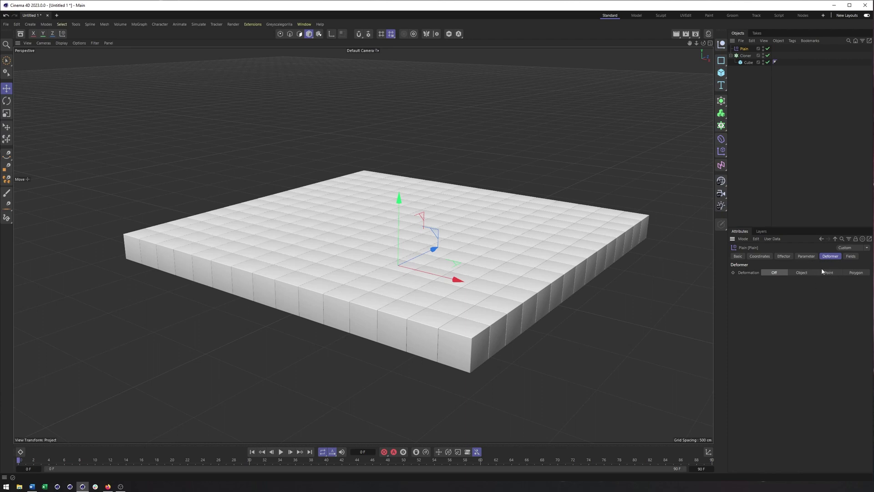
left_click(851, 256)
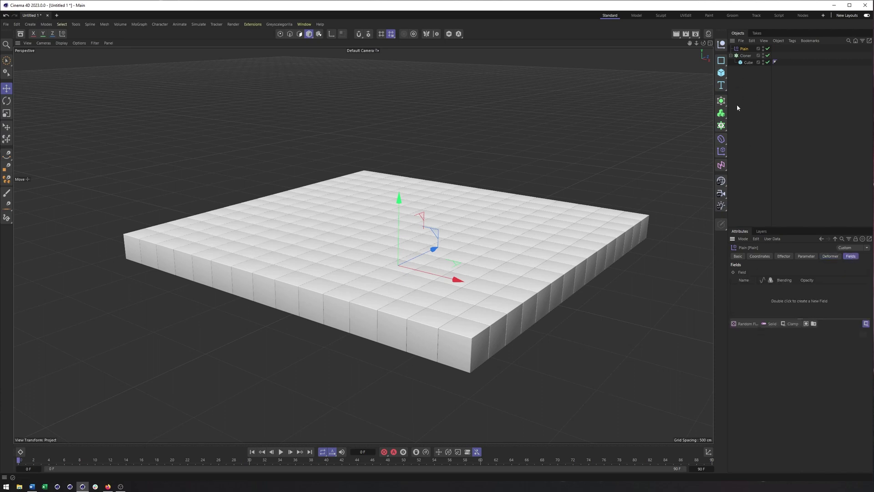
left_click(806, 257)
middle_click_drag(486, 288, 455, 315, "alt")
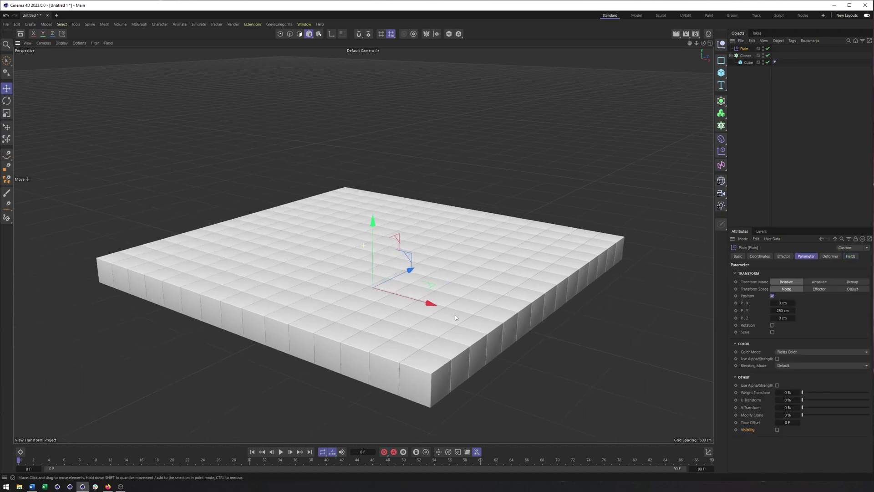
right_click_drag(455, 315, 488, 294, "alt")
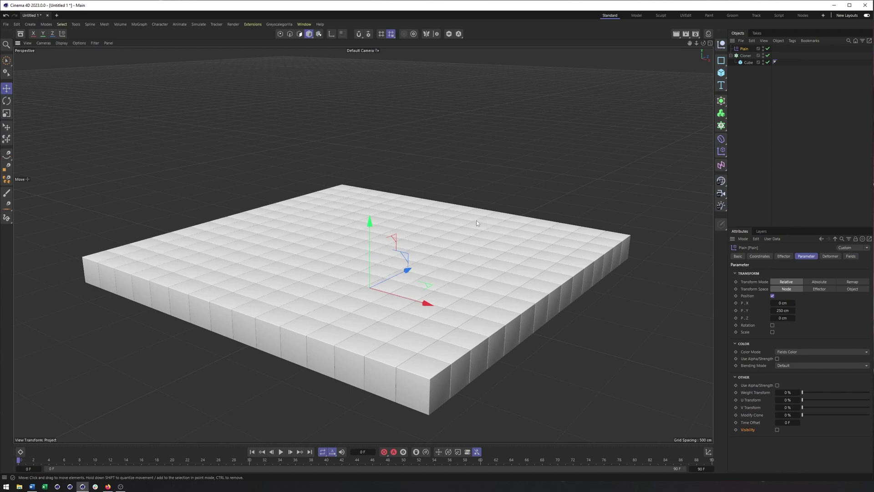
- Add a Linear Field to the Plain effector to limit its influence on the cube grid
left_click(850, 256)
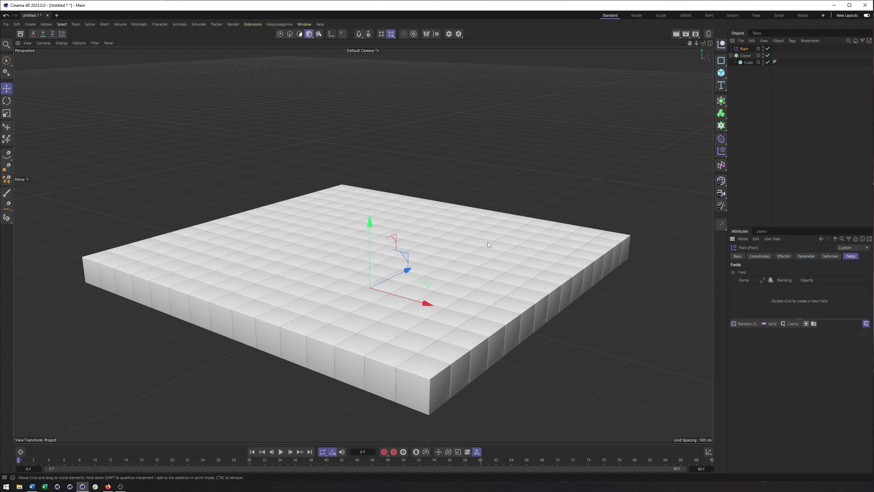
middle_click_drag(488, 242, 501, 248, "alt")
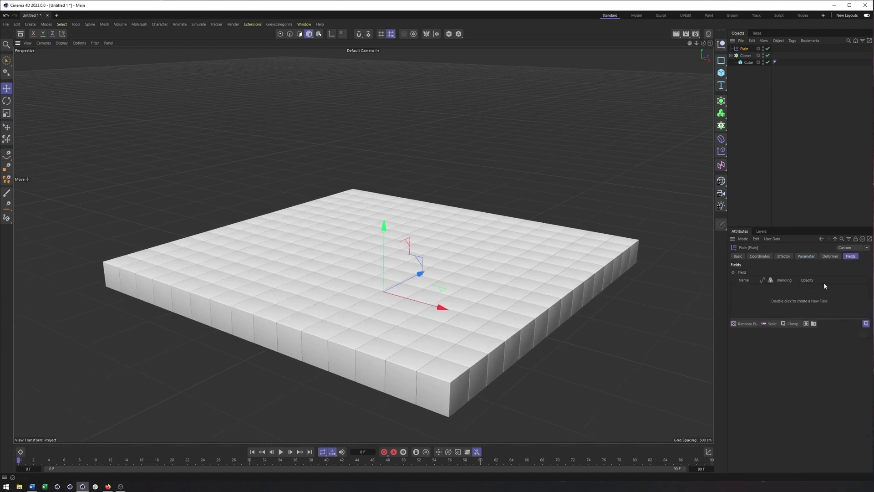
left_click(747, 326)
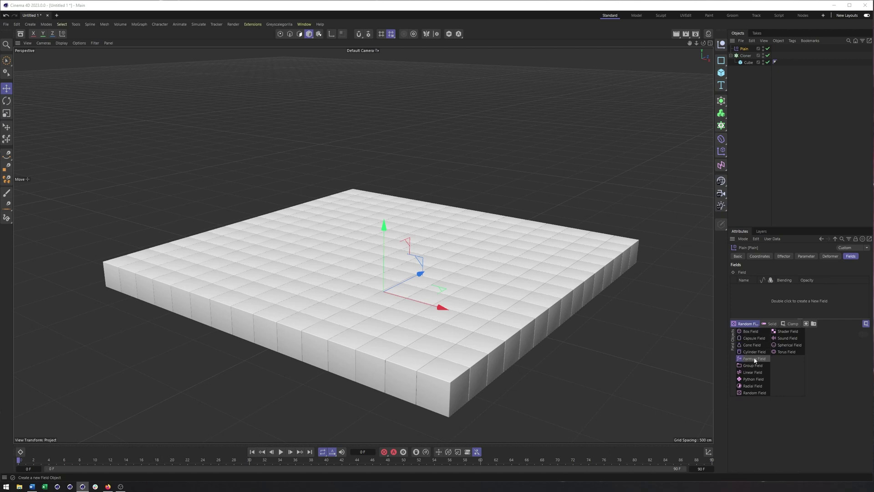
left_click(754, 372)
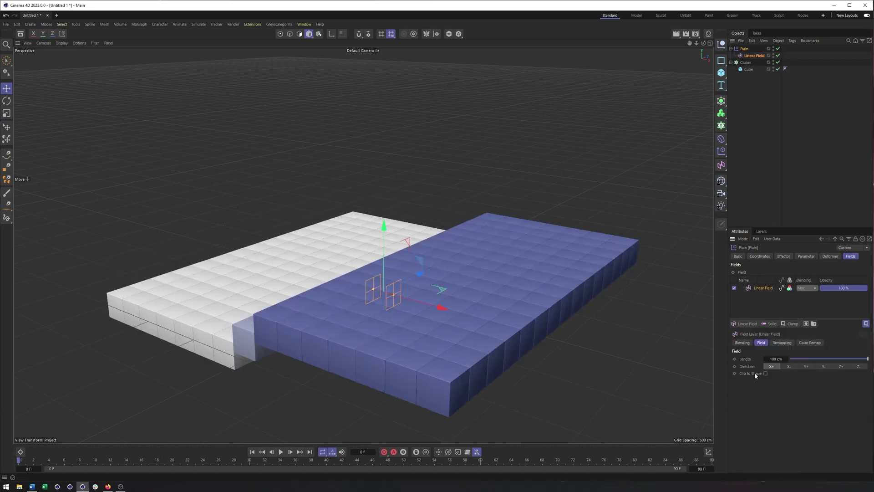
left_click_drag(401, 290, 438, 274, "alt")
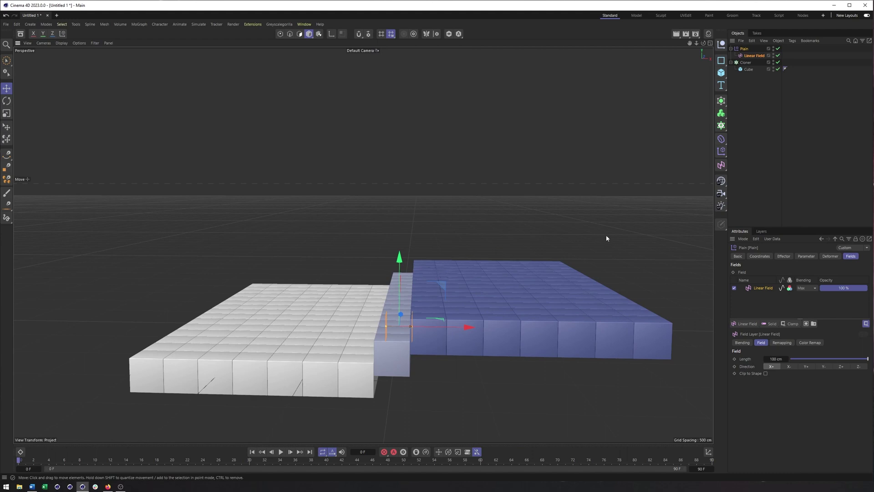
- Scale up the Linear Field's length so its falloff spans about five rows of cubes
left_click(750, 56)
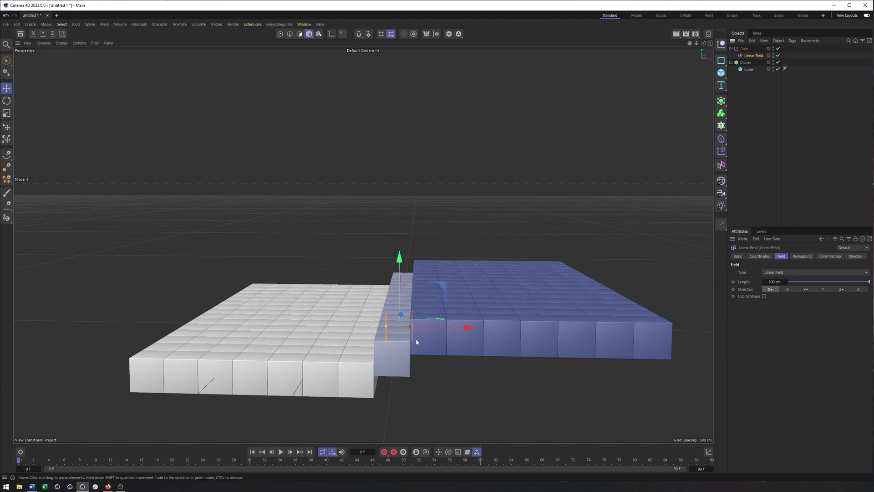
key("t")
left_click_drag(358, 345, 539, 300)
left_click(754, 55)
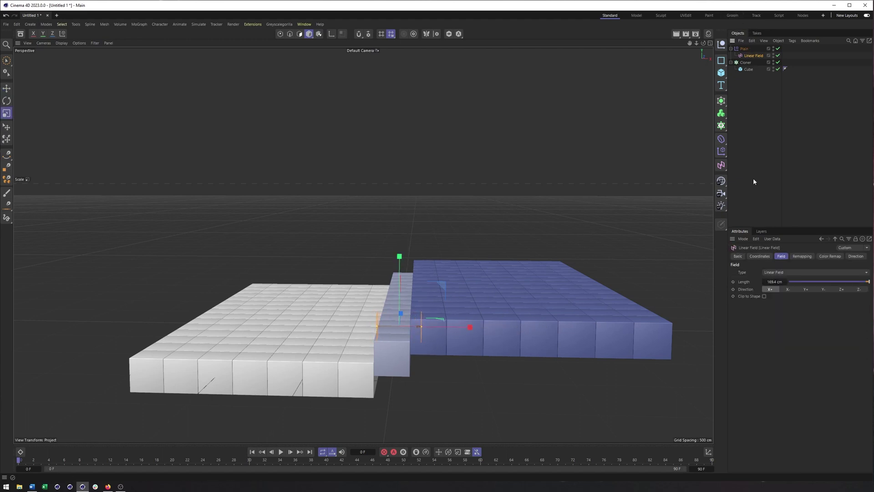
left_click(748, 281)
left_click(309, 34)
left_click_drag(310, 34, 339, 64)
left_click_drag(371, 191, 615, 195)
scroll(447, 293, "down", 1)
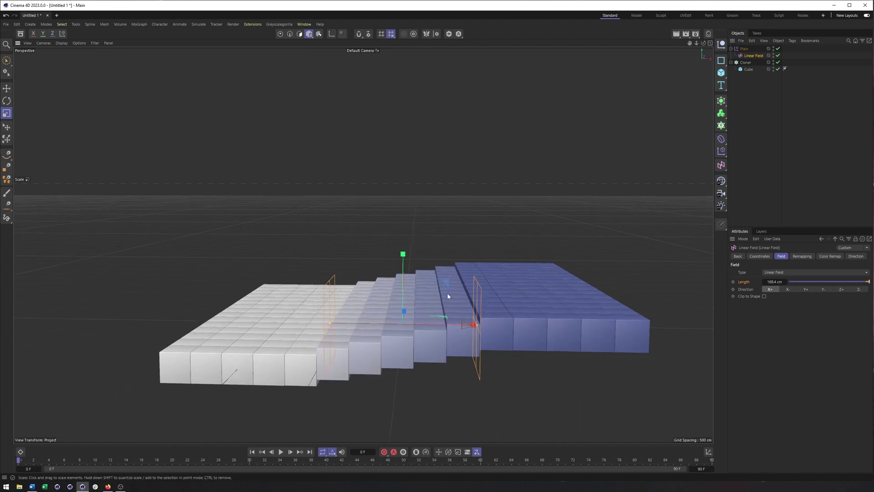
scroll(361, 244, "down", 1)
- Move the Linear Field along X past the grid's positive end and back to its negative end
key("e")
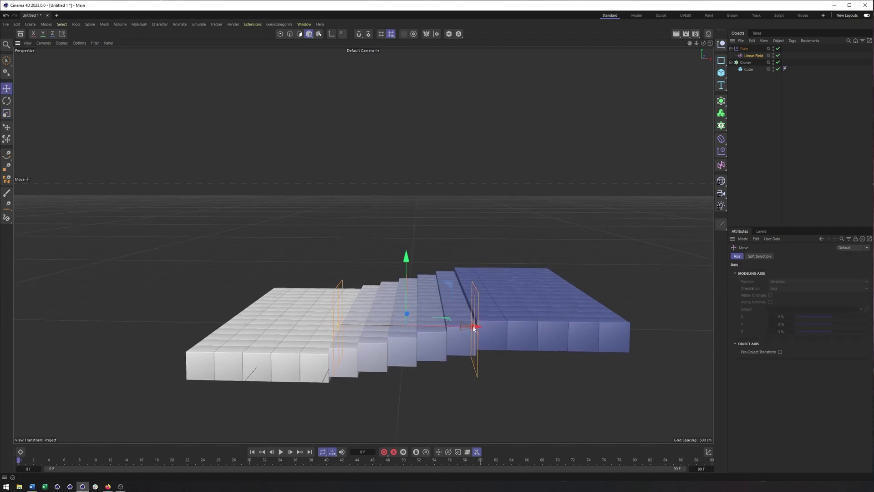
left_click_drag(474, 328, 687, 325)
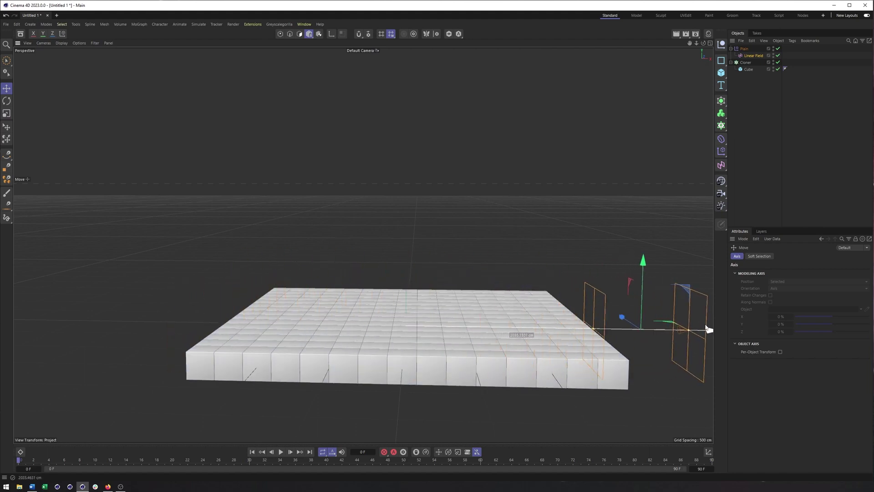
left_click_drag(709, 330, 242, 323)
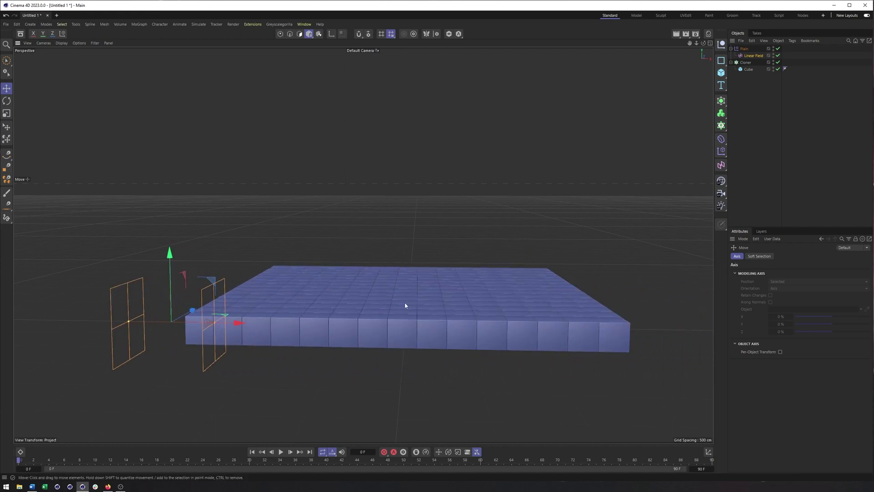
middle_click_drag(405, 305, 443, 308, "alt")
right_click_drag(443, 308, 423, 308, "alt")
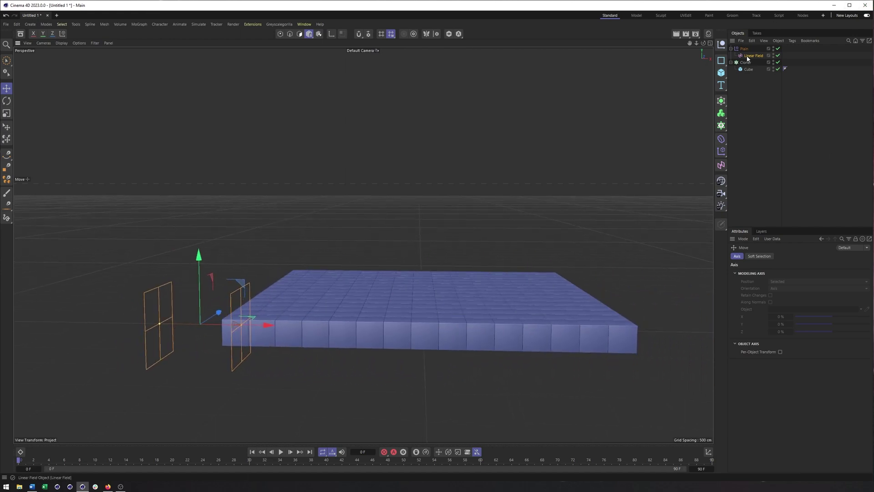
- Try to reverse the Linear Field's direction by rotating it half a turn around its vertical axis
left_click(748, 57)
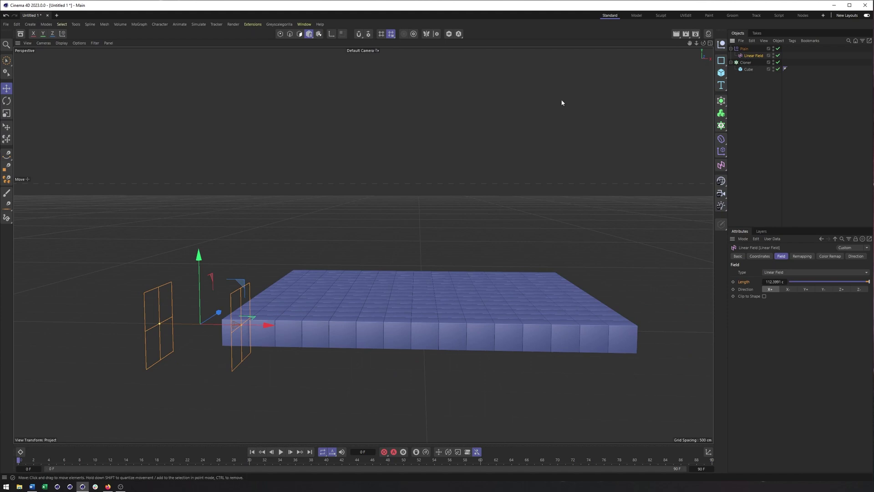
left_click_drag(300, 344, 300, 347, "alt")
key("r")
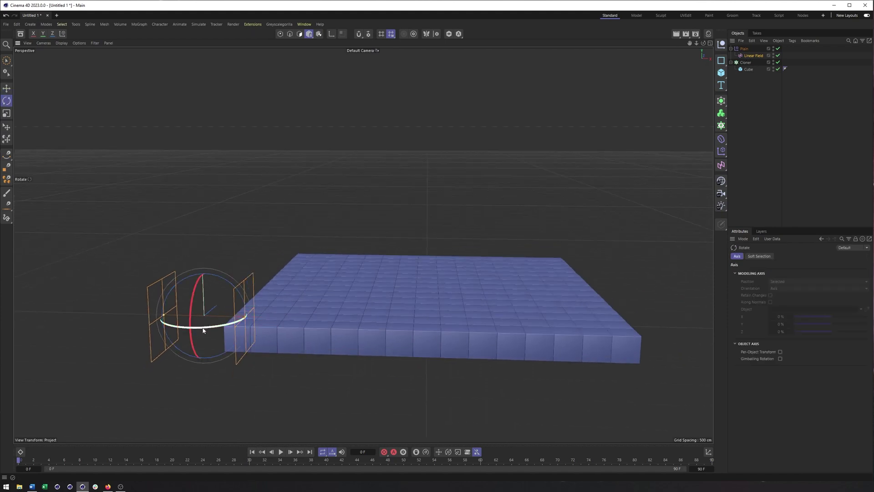
left_click_drag(205, 329, 199, 286)
key("e")
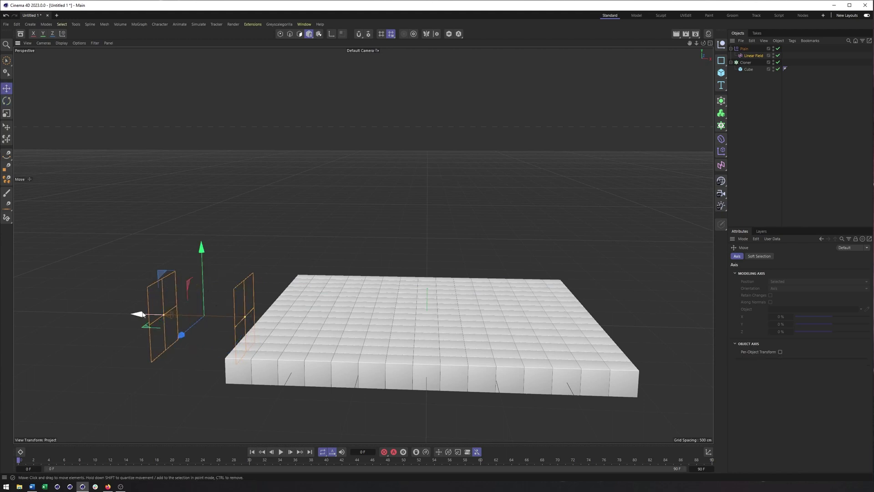
mouse_move(155, 314)
left_mouse_down()
mouse_move(556, 324)
mouse_move(136, 312)
mouse_move(396, 318)
mouse_move(237, 318)
mouse_move(160, 306)
left_mouse_up()
key("ctrl+z")
key("ctrl+z")
- Sweep the Linear Field along X across the cube grid and place it near the positive X end
left_click_drag(348, 325, 710, 360)
left_click_drag(711, 330, 230, 327)
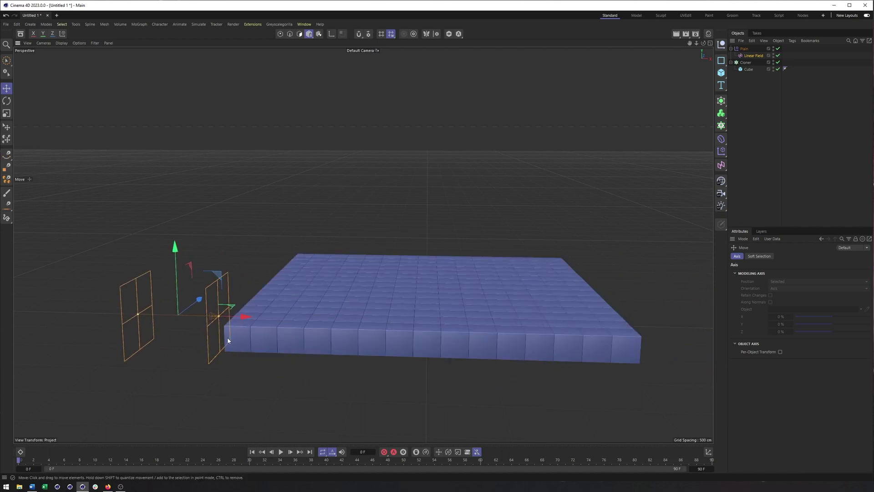
left_click(752, 56)
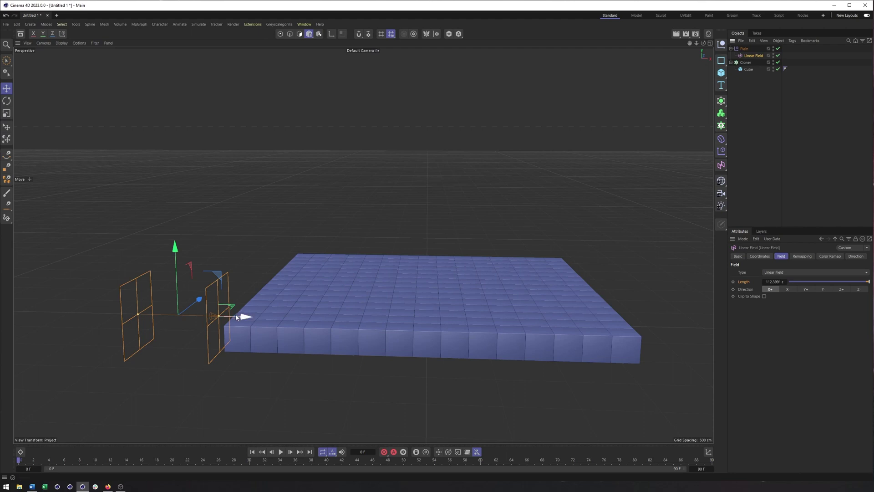
left_click_drag(244, 314, 616, 315)
- Examine the Plain effector's Strength, Maximum and Minimum settings and its transform parameters against the stepped rows of cubes
left_click(744, 49)
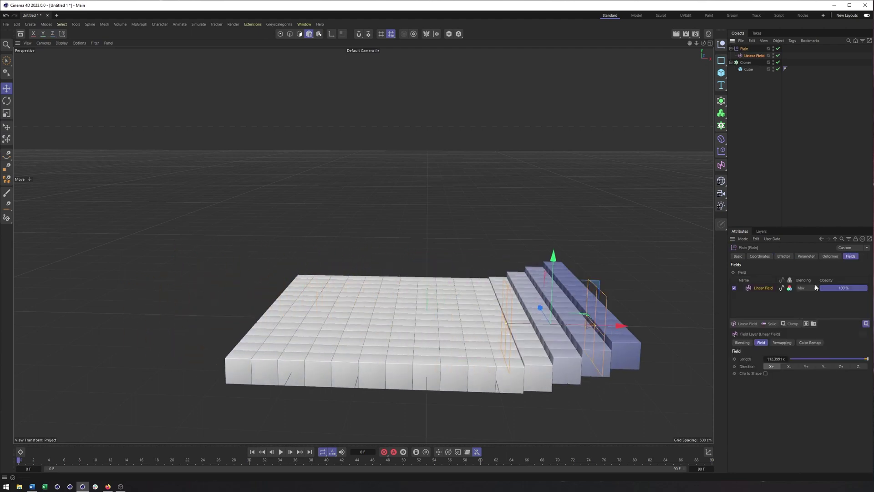
left_click(807, 256)
left_click(784, 256)
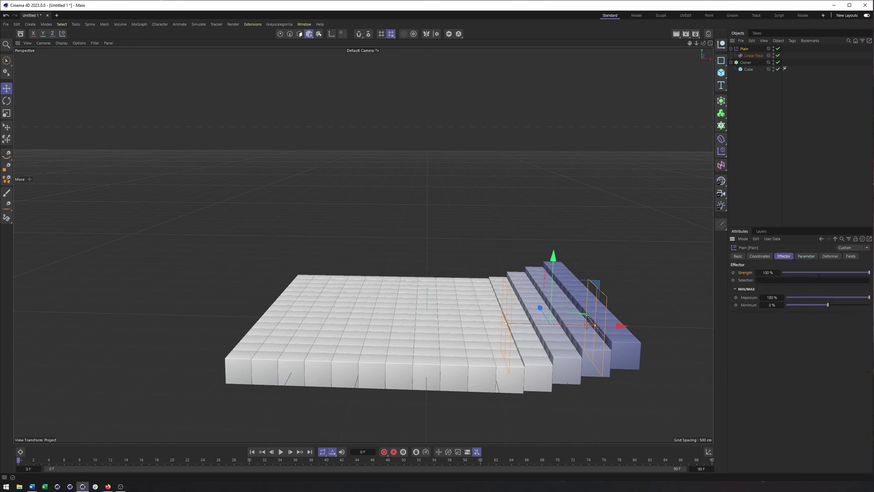
mouse_move(870, 273)
left_mouse_down()
mouse_move(801, 272)
mouse_move(868, 280)
mouse_move(799, 300)
mouse_move(869, 297)
left_mouse_up()
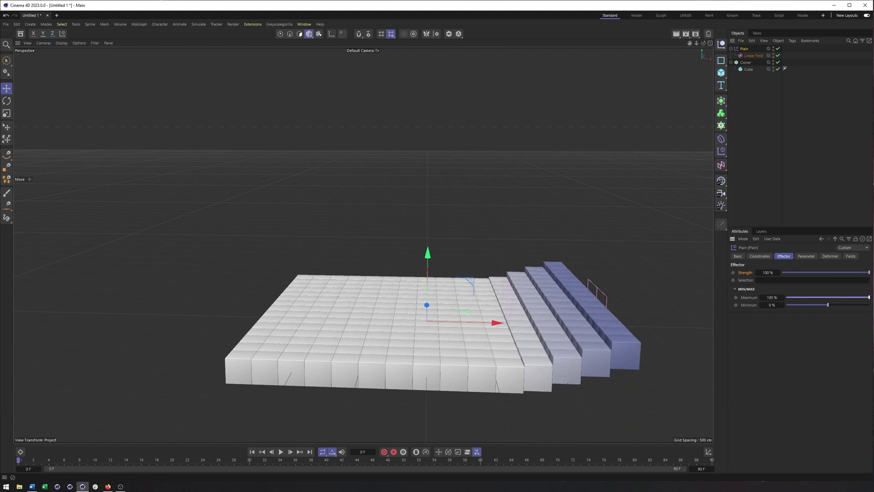
middle_click_drag(402, 330, 390, 333, "alt")
scroll(483, 294, "up", 1)
middle_click_drag(552, 308, 555, 307, "alt")
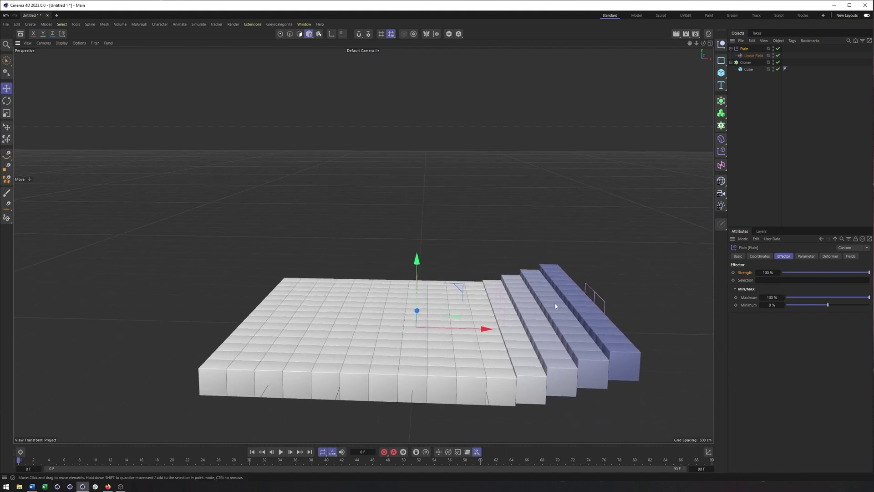
left_click(806, 257)
- Move the Linear Field back along X to about the middle of the cube grid
left_click(753, 56)
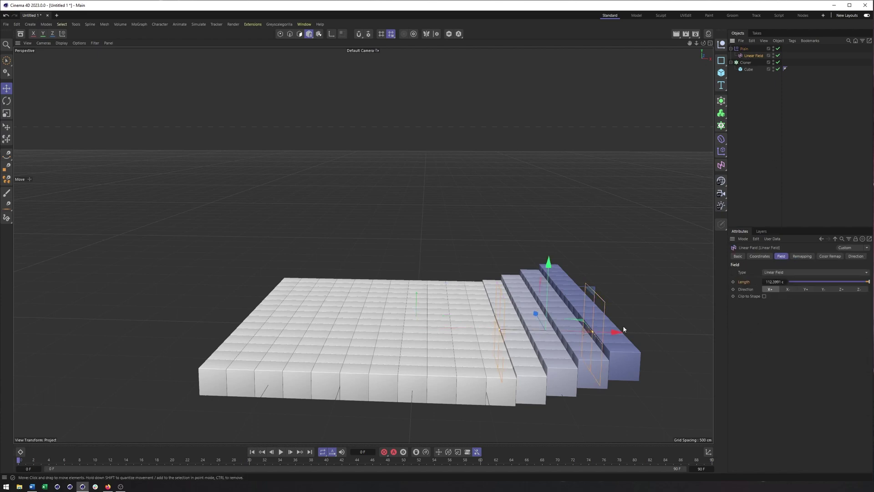
left_click_drag(623, 329, 488, 329)
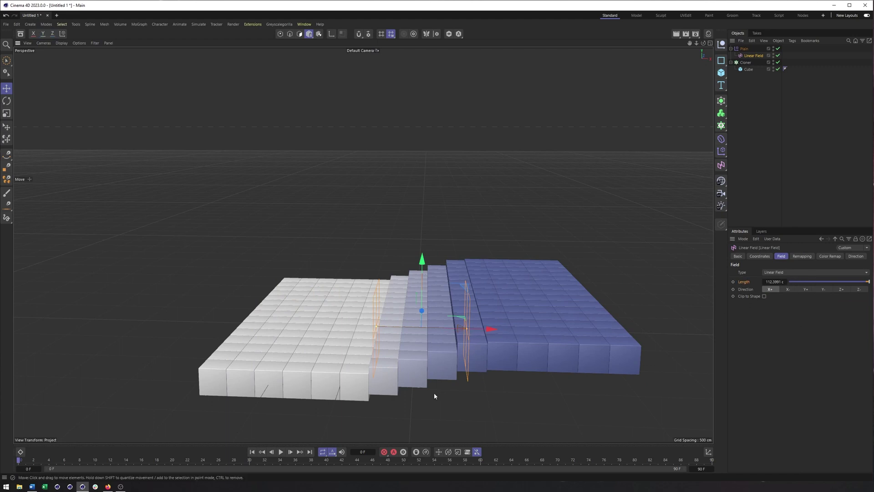
middle_click_drag(447, 384, 449, 382, "alt")
right_click_drag(449, 381, 454, 388, "alt")
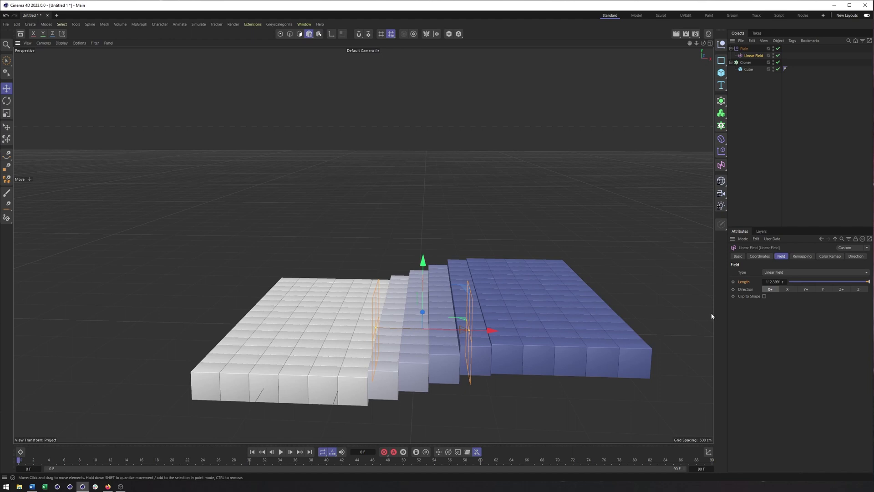
middle_click_drag(587, 331, 589, 330, "alt")
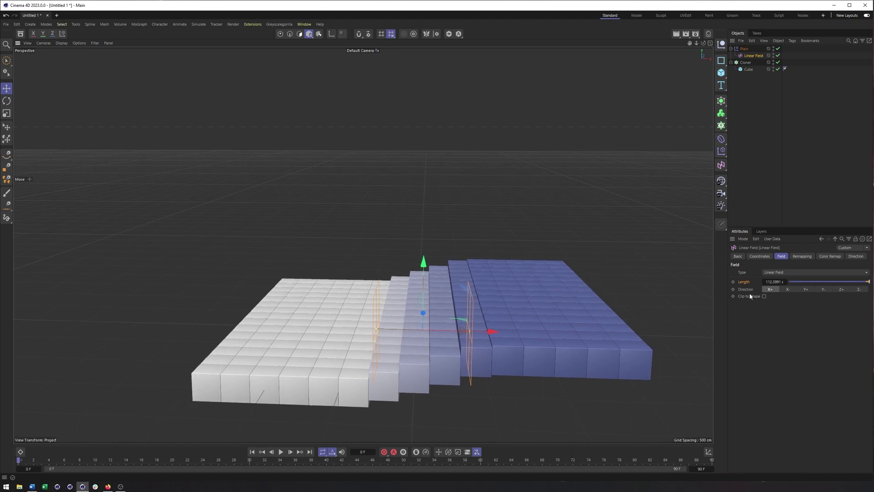
- In the Front view, set the Linear Field's remapping Contour Mode to Quadratic with a Curve of 43%
left_click_drag(521, 273, 524, 269, "alt")
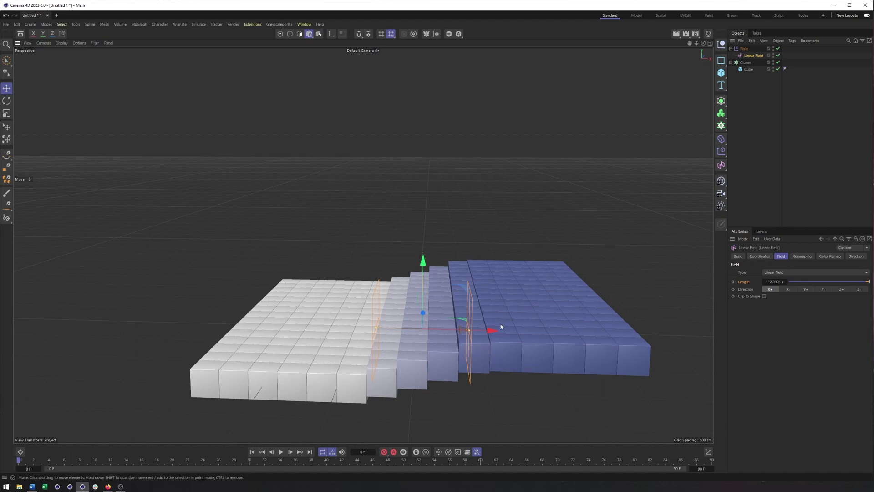
left_click(802, 256)
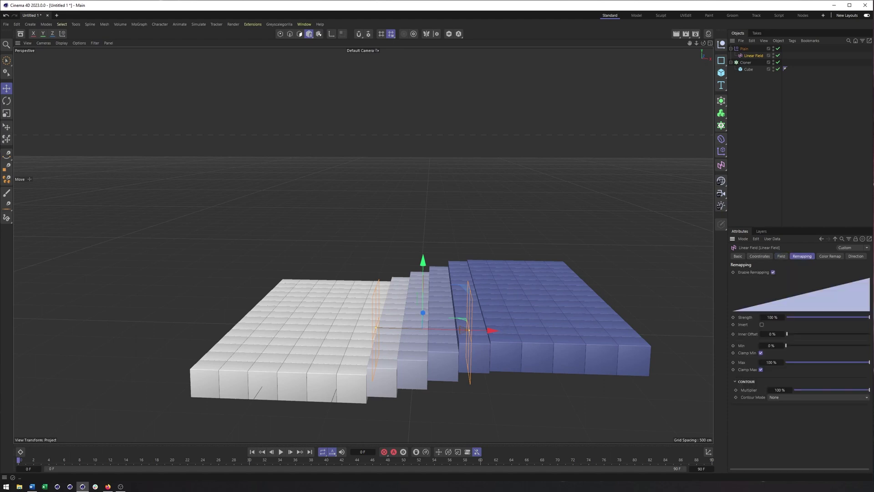
mouse_move(516, 333)
left_mouse_down("alt")
mouse_move(504, 347)
mouse_move(504, 332)
left_mouse_up("alt")
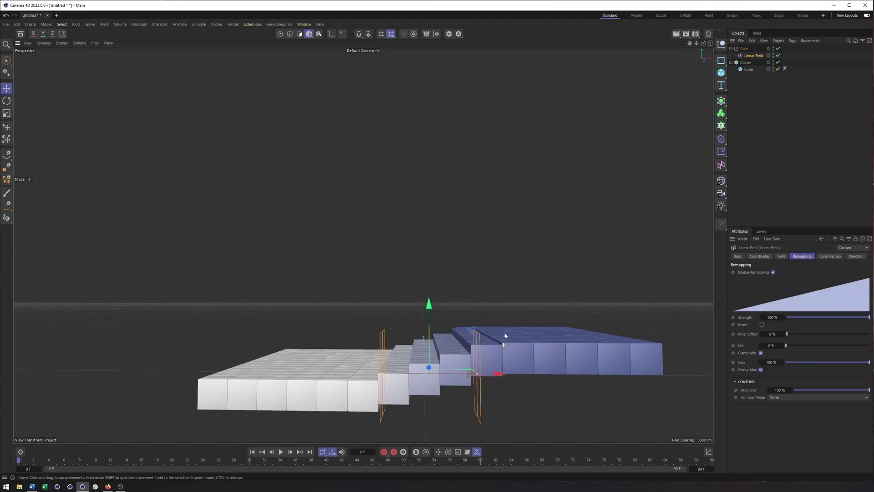
key("F3")
key("F4")
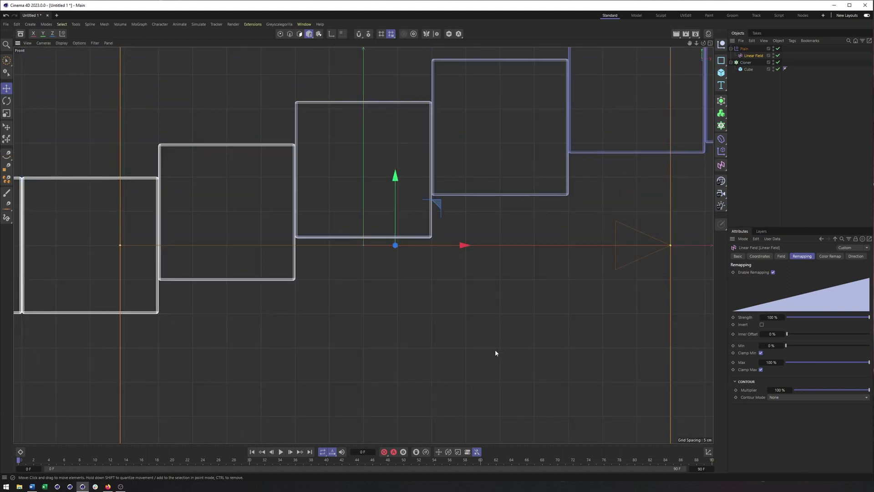
scroll(485, 339, "down", 3)
scroll(484, 336, "down", 2)
scroll(403, 297, "down", 2)
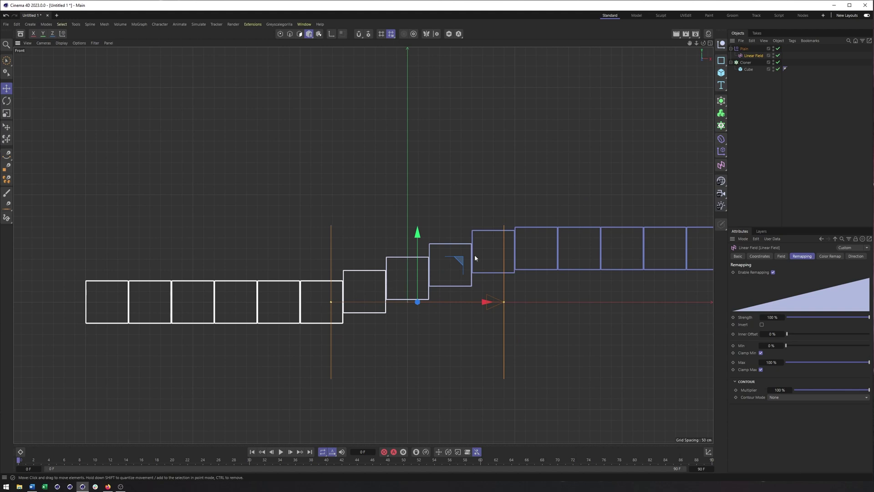
left_click(770, 398)
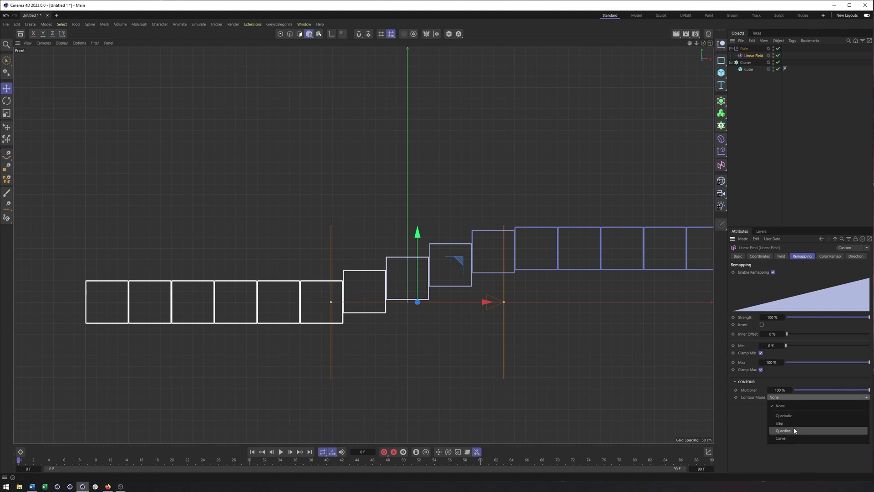
left_click(792, 415)
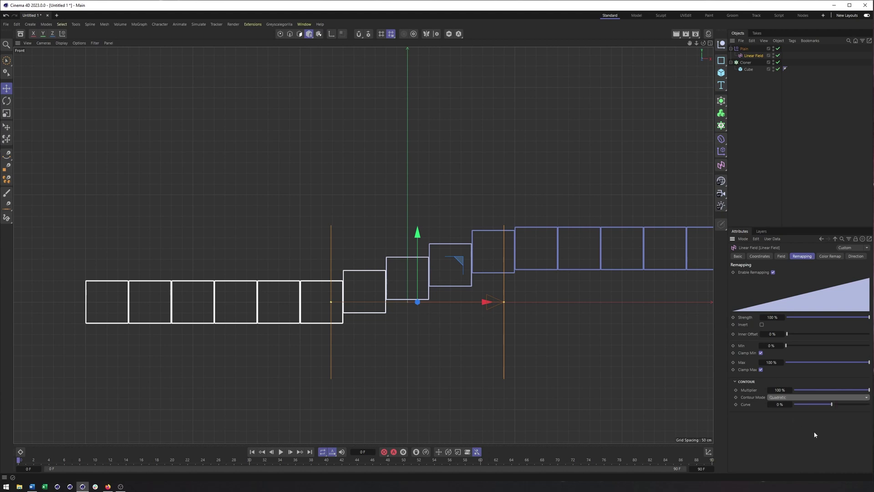
mouse_move(830, 406)
left_mouse_down()
mouse_move(817, 405)
mouse_move(848, 404)
left_mouse_up()
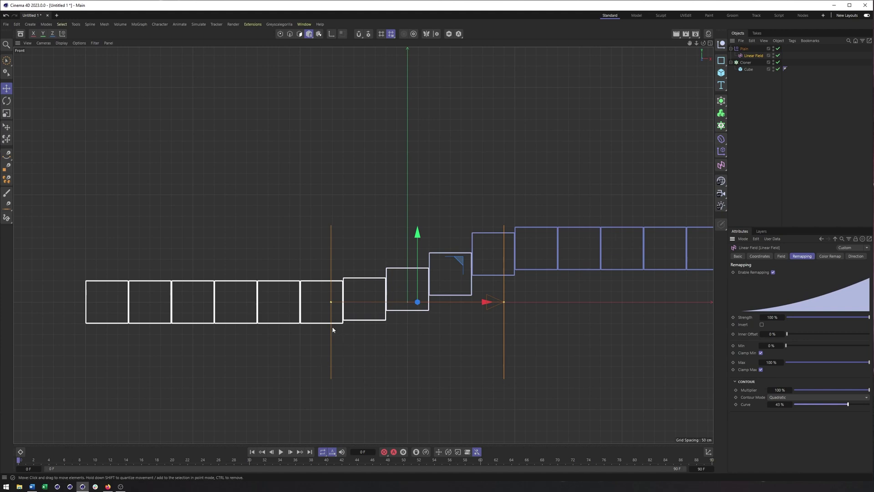
- Invert the Linear Field's remapping and return to the Perspective view
middle_click_drag(423, 298, 424, 299, "alt")
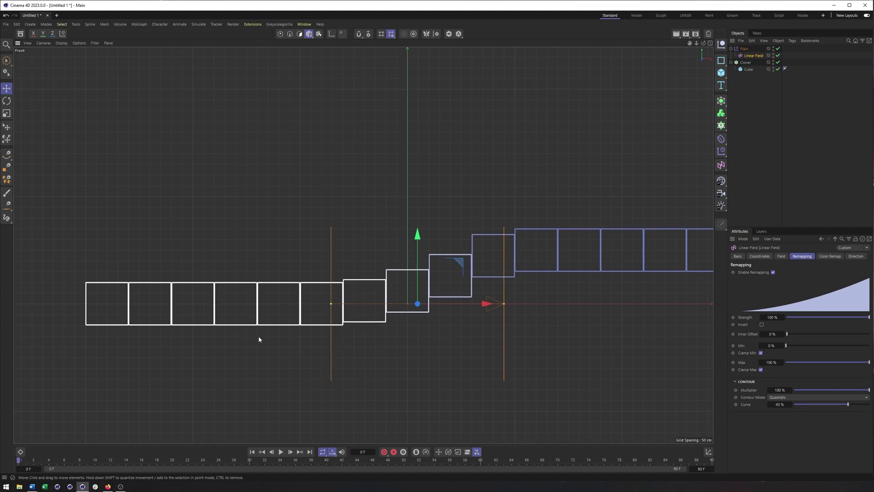
middle_click_drag(526, 280, 426, 293, "alt")
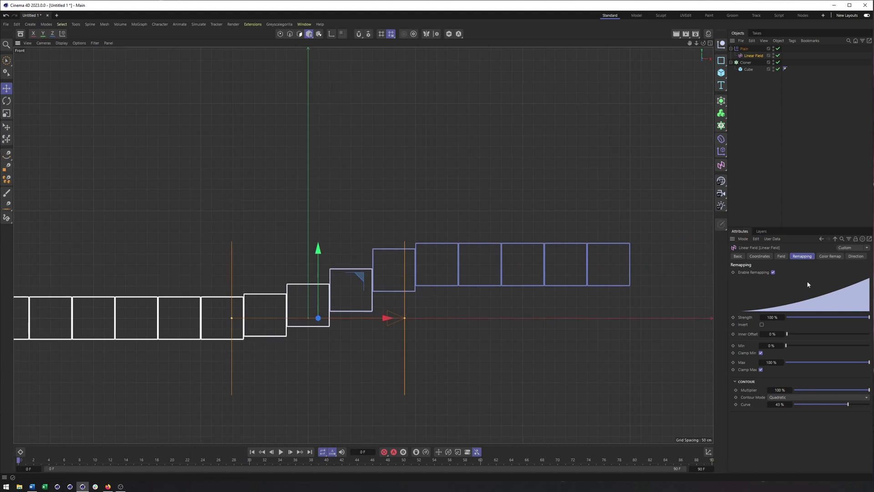
middle_click_drag(602, 352, 635, 336, "alt")
left_click(762, 325)
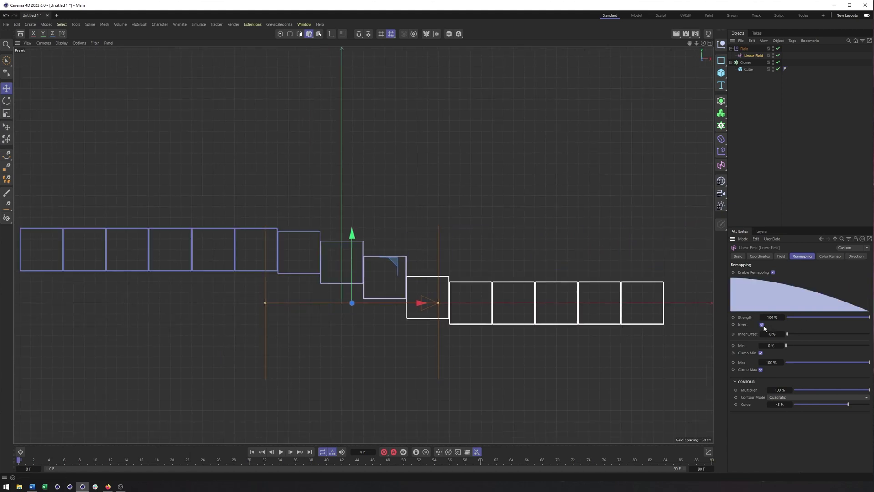
key("F1")
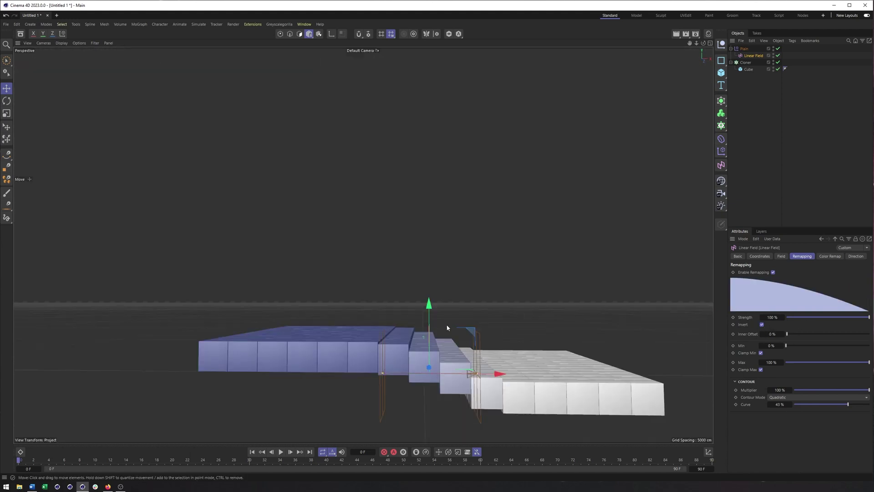
- Switch the Linear Field's color remapping to the Gradient color mode
left_click_drag(447, 312, 446, 271, "alt")
left_click(830, 256)
left_click(769, 273)
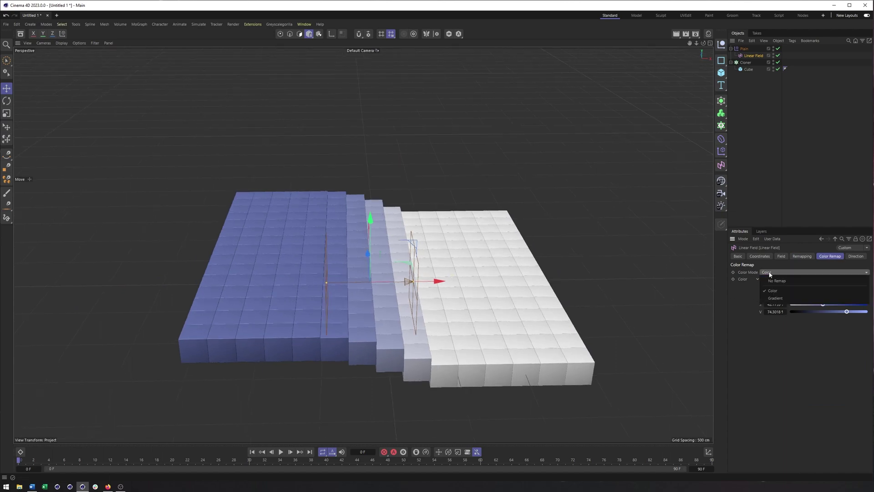
left_click(777, 298)
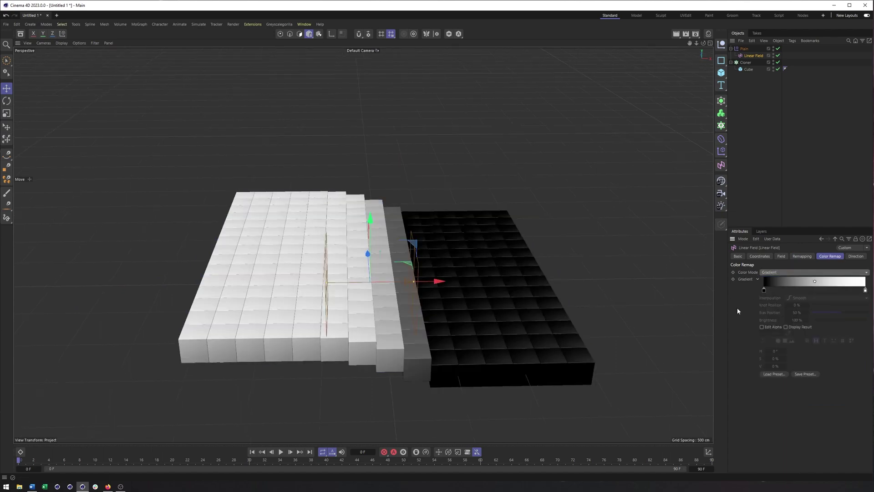
- Examine the gradient coloring across the stepped cubes and return the Linear Field's color mode to Color
left_click_drag(311, 258, 311, 249, "alt")
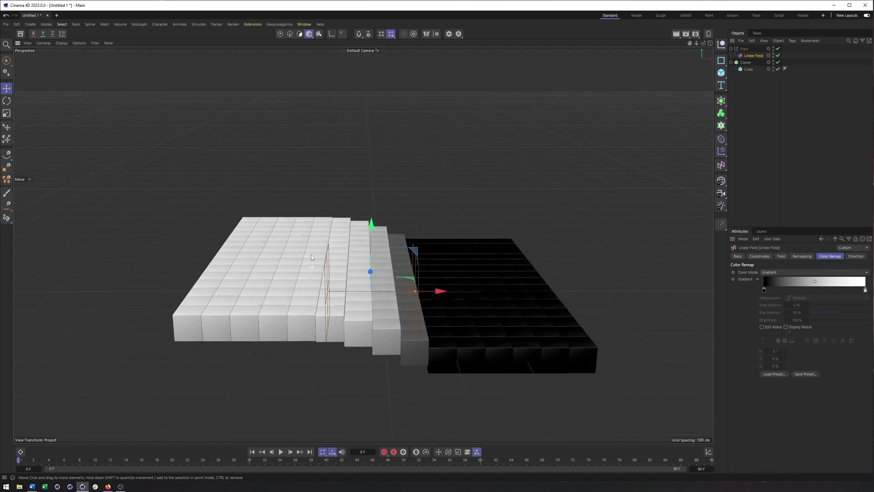
middle_click_drag(358, 264, 358, 277, "alt")
left_click_drag(358, 277, 358, 272, "alt")
left_click_drag(377, 313, 330, 321)
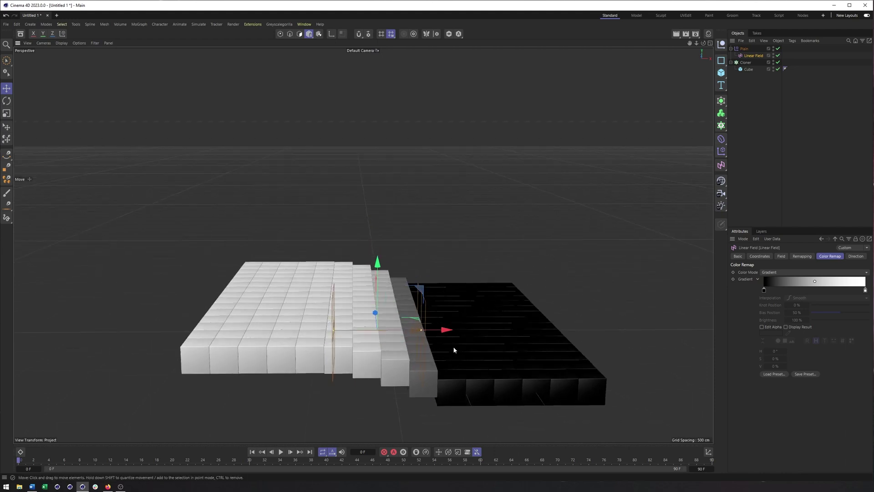
mouse_move(428, 357)
left_mouse_down("alt")
mouse_move(430, 377)
mouse_move(427, 351)
left_mouse_up("alt")
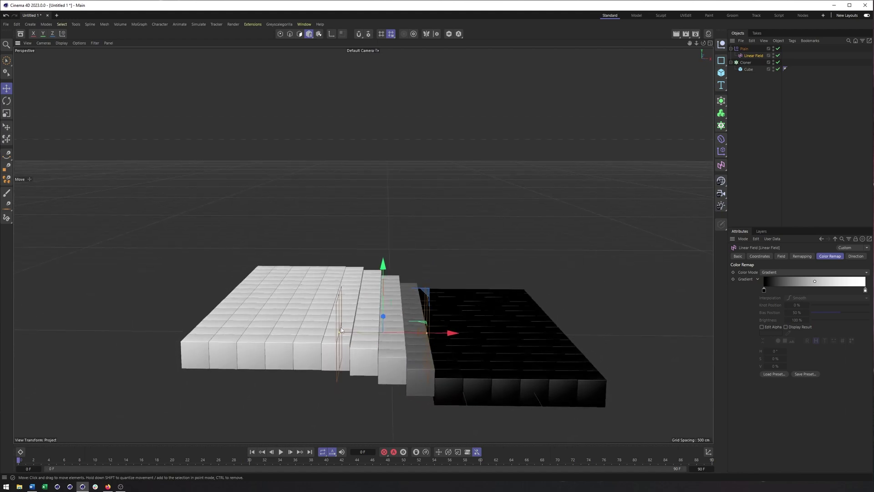
left_click_drag(435, 333, 433, 314)
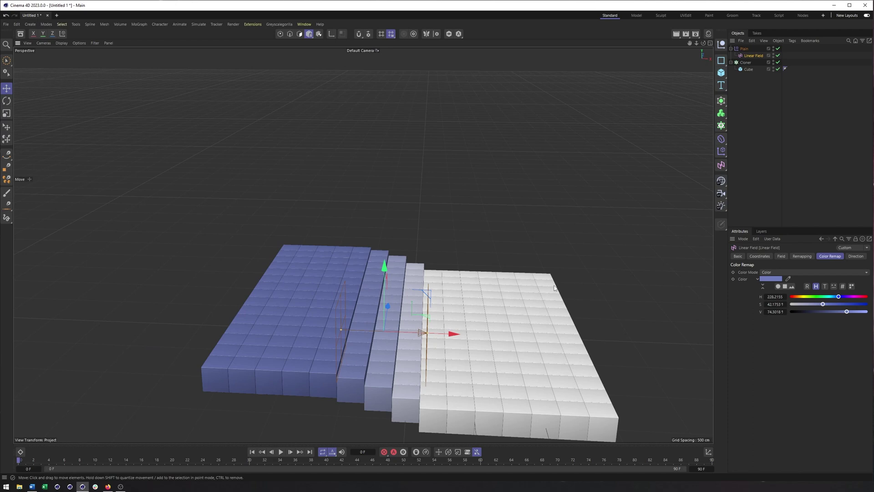
scroll(423, 332, "up", 2)
middle_click_drag(423, 331, 428, 317)
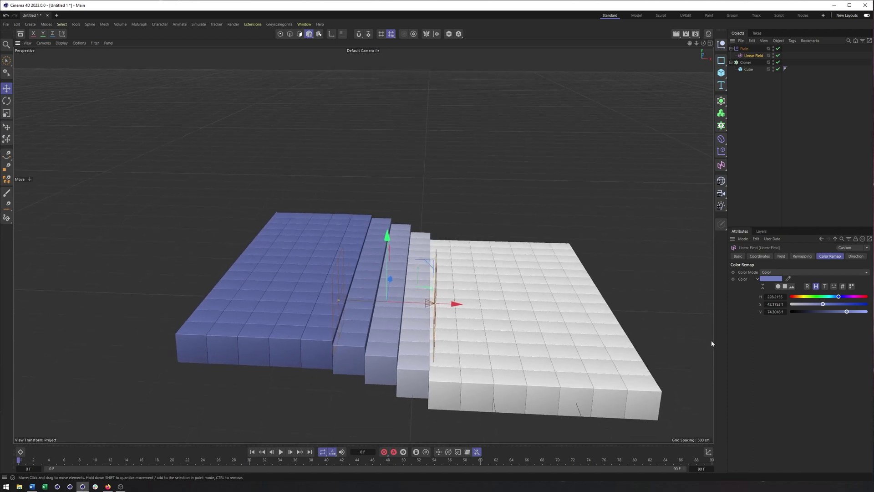
- Try the Normalize option for the Linear Field's direction Length, and undo back to Use Value
left_click(856, 256)
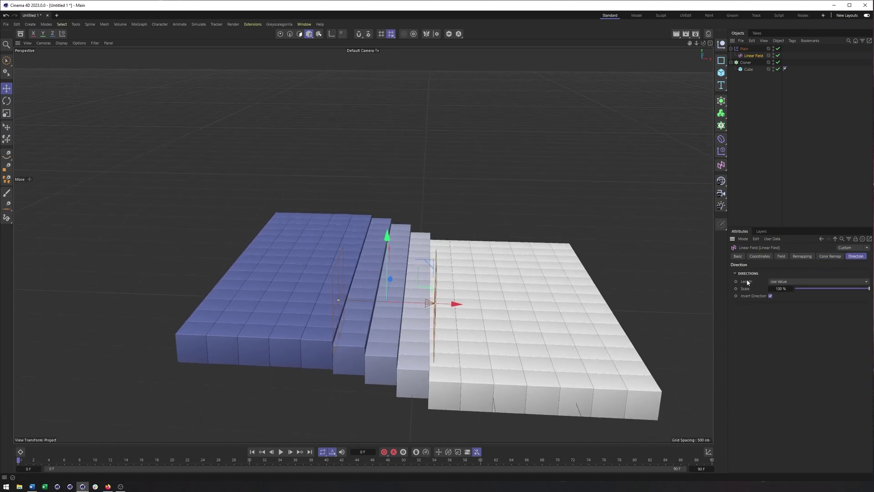
left_click(801, 282)
left_click(804, 349)
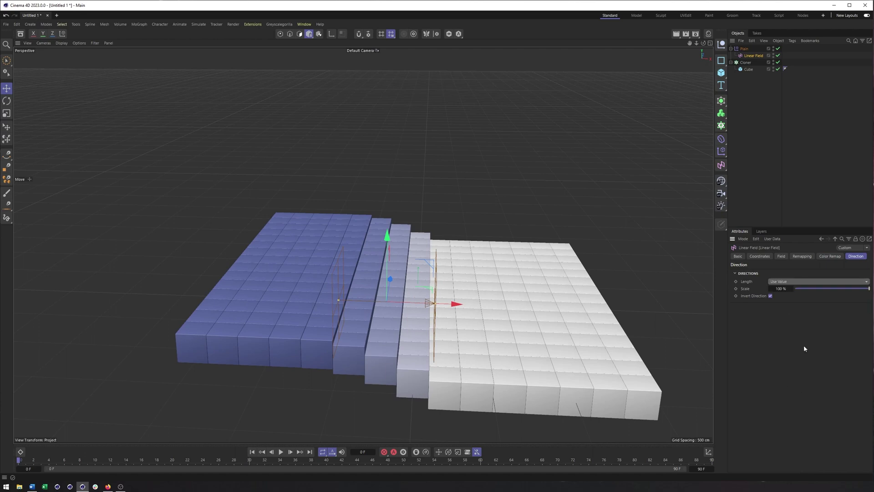
left_click(804, 282)
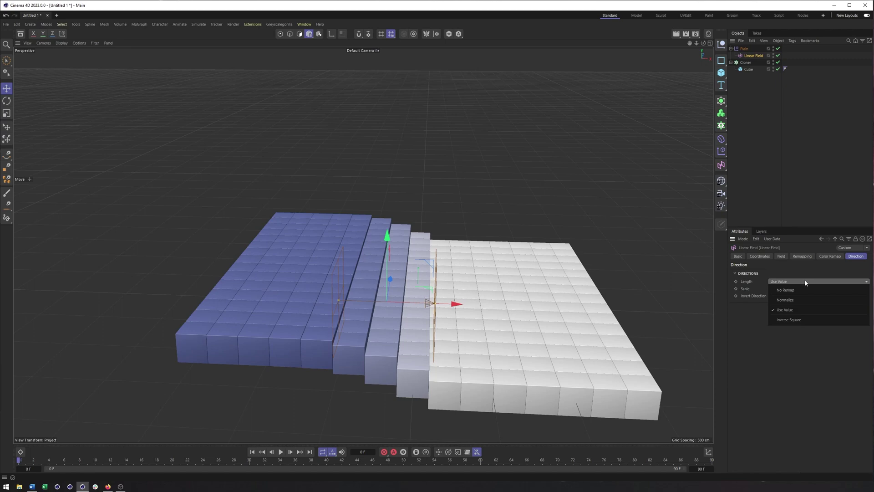
left_click(796, 300)
left_click(803, 285)
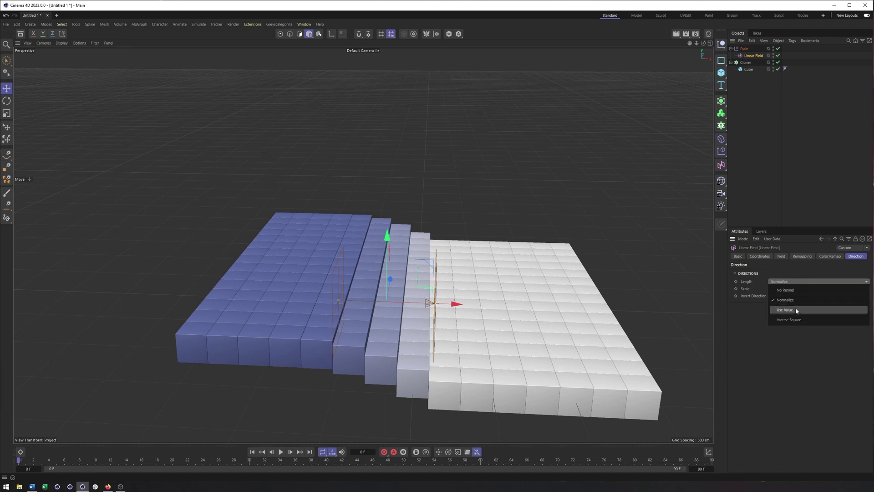
left_click(798, 290)
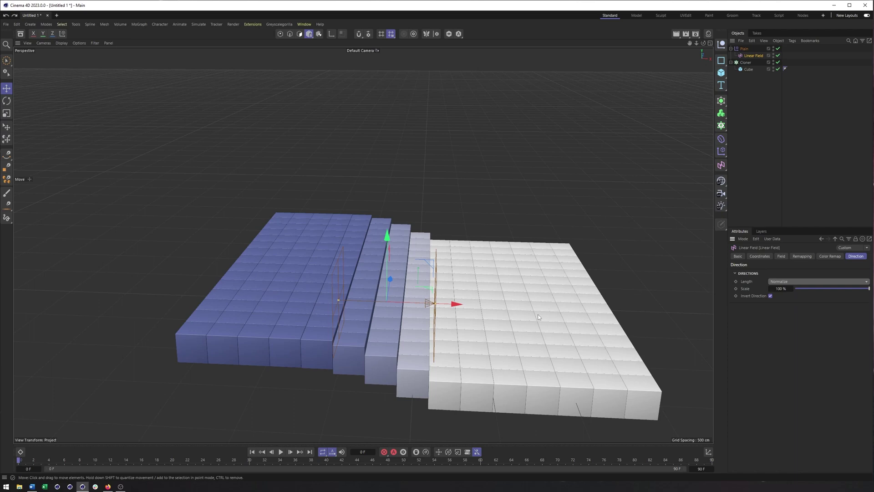
key("ctrl+z")
key("ctrl+z")
- Enable Scale and Uniform Scale in the Plain effector's transform parameters and set Scale to -1
mouse_move(538, 315)
middle_mouse_down("alt")
mouse_move(558, 318)
mouse_move(539, 320)
mouse_move(548, 323)
middle_mouse_up("alt")
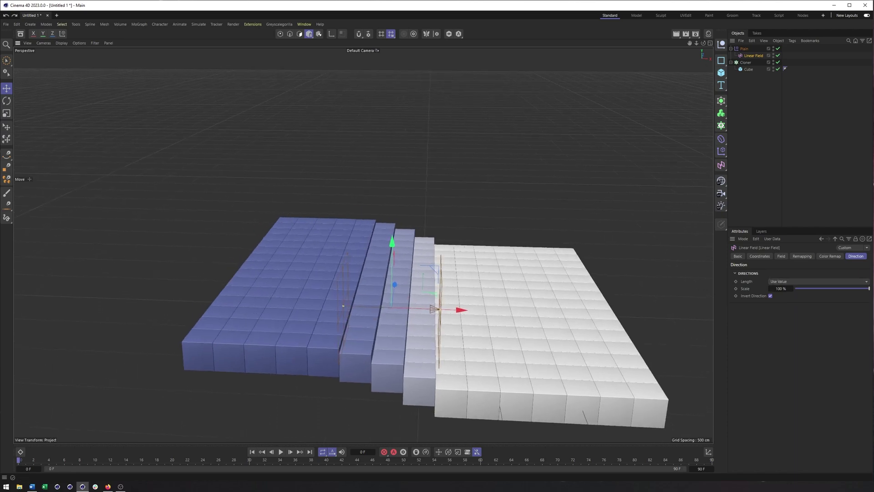
left_click_drag(483, 283, 484, 269, "alt")
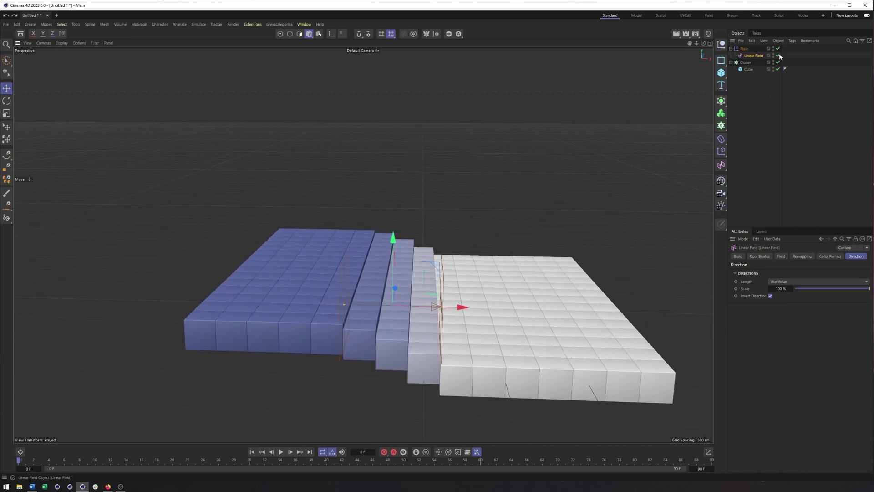
left_click(745, 48)
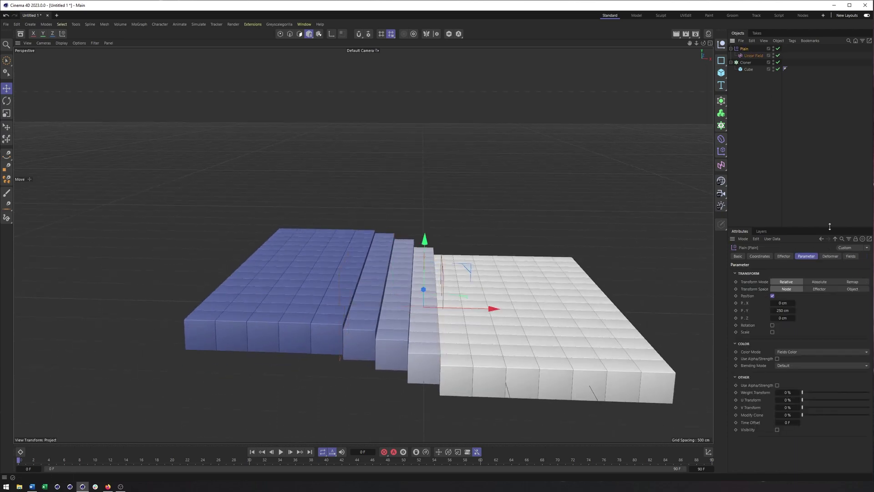
left_click(773, 332)
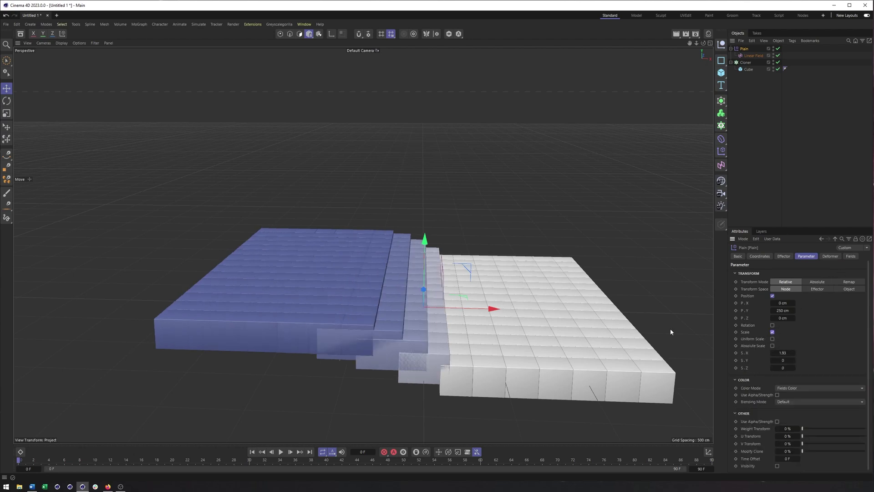
left_click(772, 339)
left_click(782, 353)
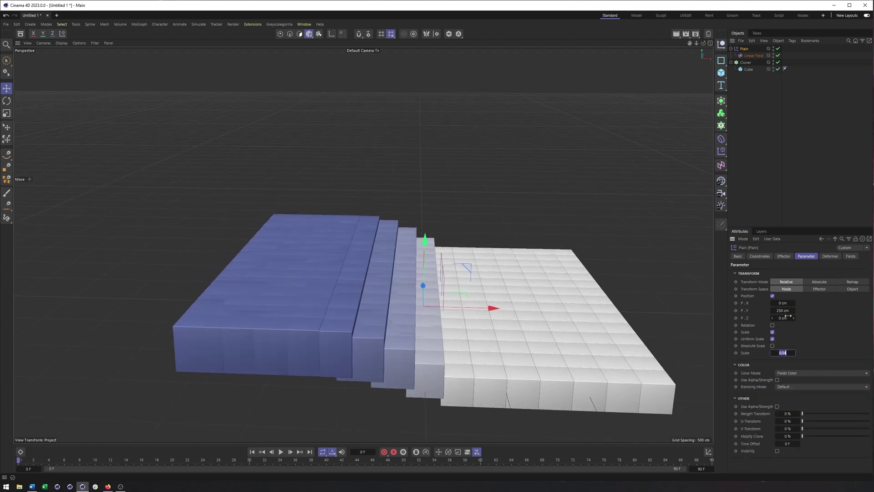
type("-1")
key("Return")
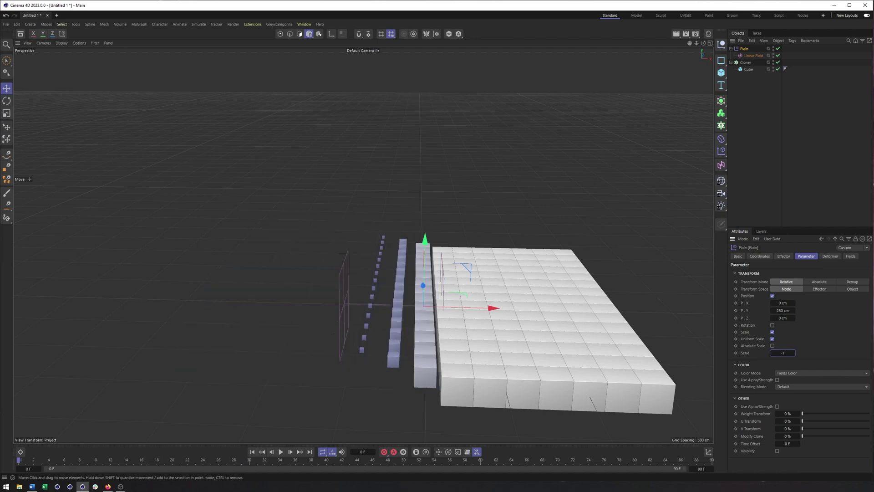
- Inspect the shrinking cube rows and compare the Plain effector's position parameters with its own object coordinates
middle_click_drag(527, 356, 512, 345, "alt")
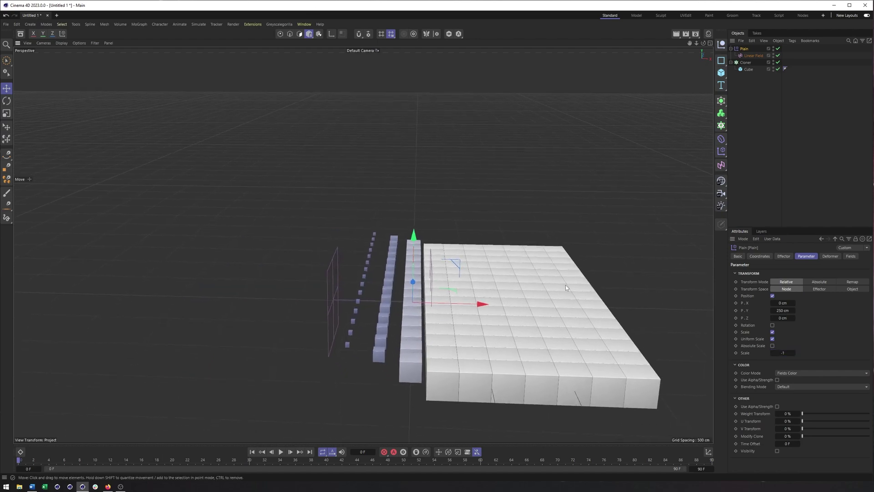
left_click_drag(545, 302, 516, 316, "alt")
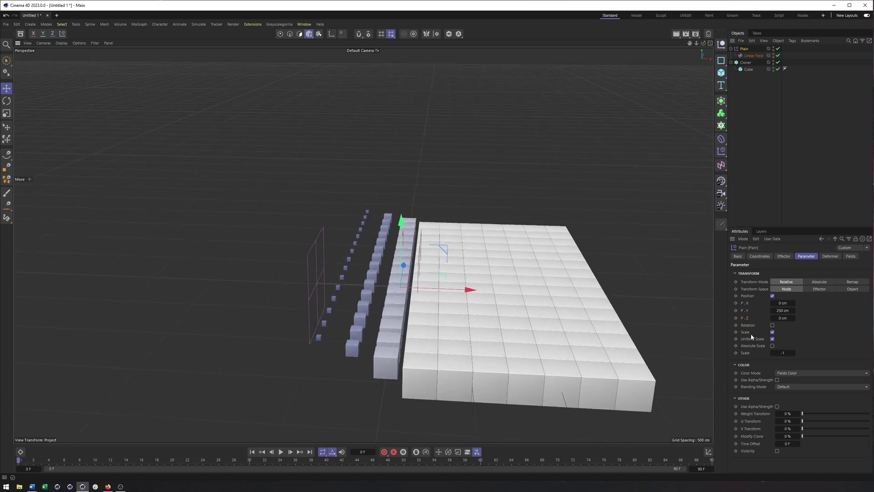
left_click(777, 311)
left_click_drag(520, 334, 524, 318, "alt")
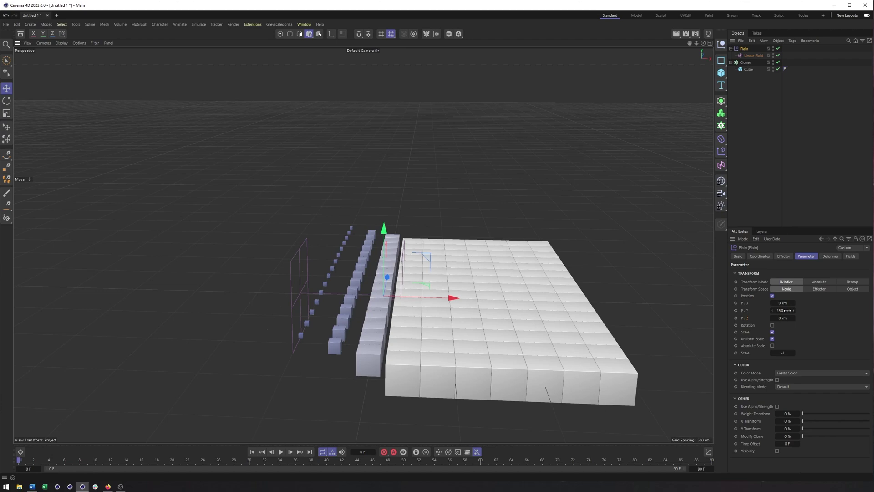
left_click(761, 257)
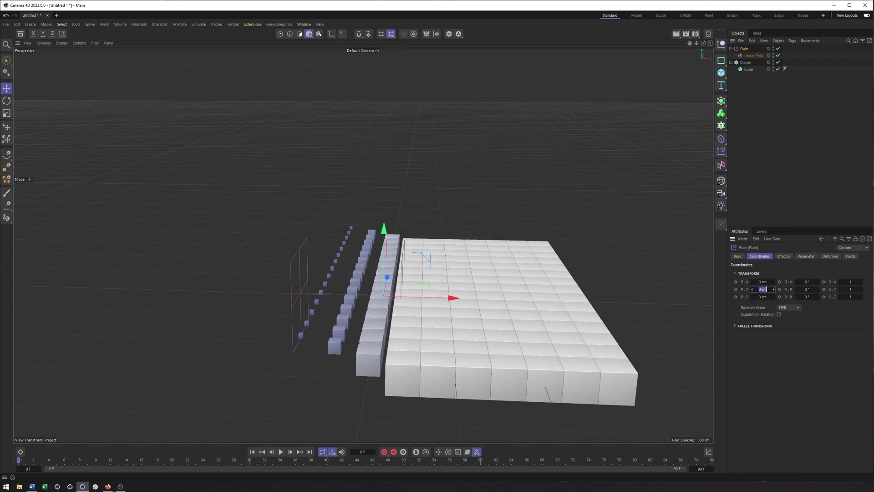
left_click(805, 256)
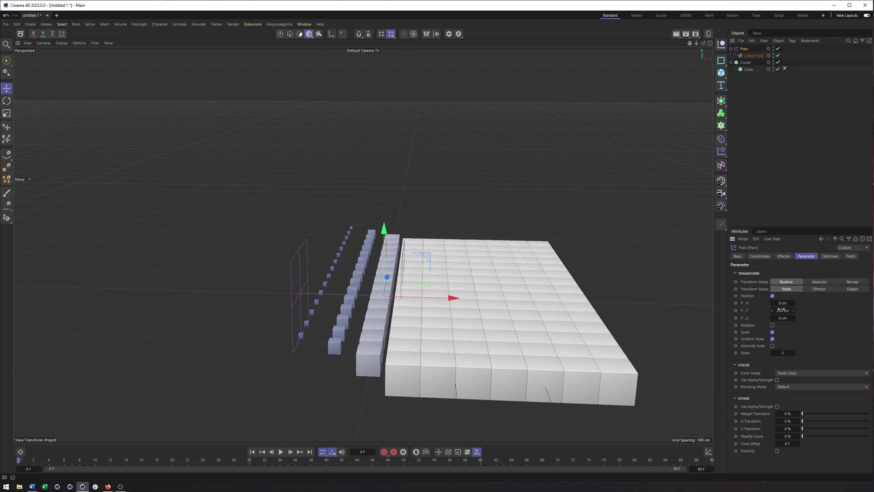
- Check the Plain effector's Y position in its object coordinates against the Y position in its transform parameters
left_click(781, 310)
left_click(758, 257)
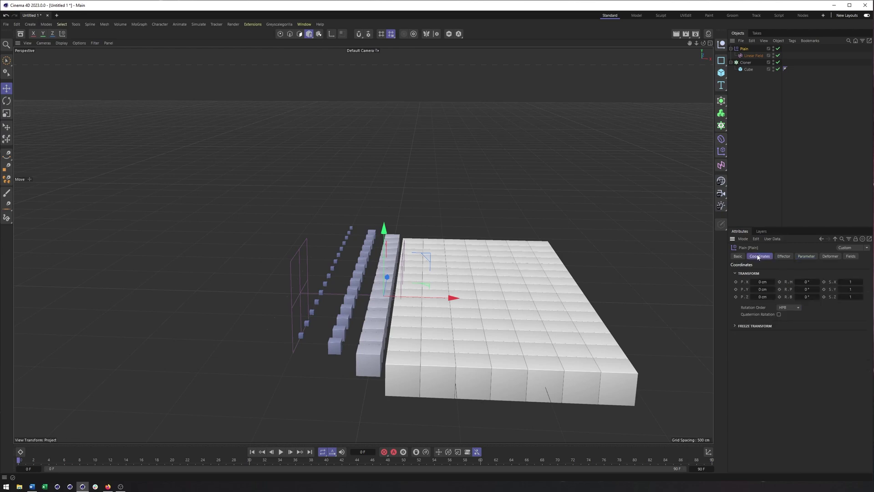
left_click(761, 289)
left_click(806, 256)
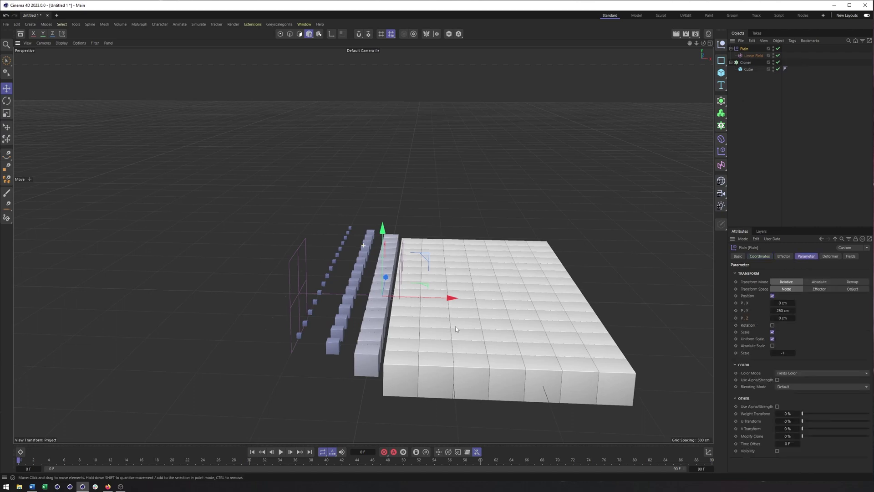
mouse_move(456, 326)
left_mouse_down("alt")
mouse_move(445, 324)
mouse_move(460, 321)
left_mouse_up("alt")
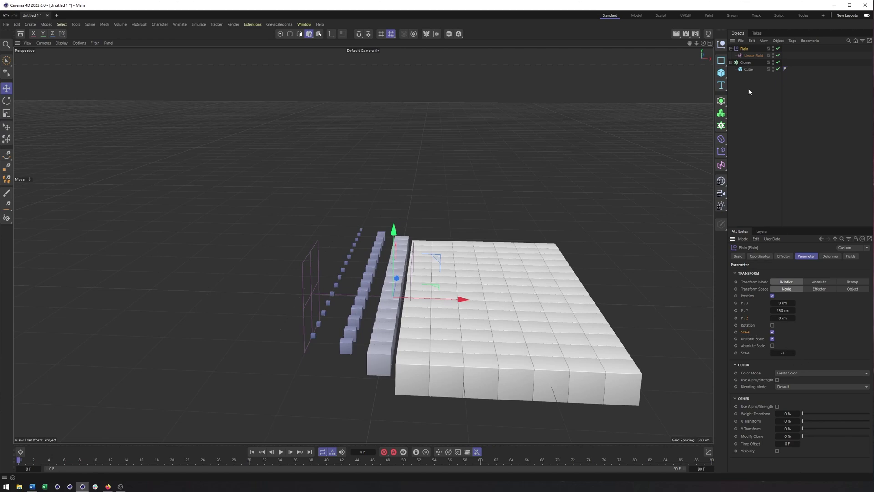
- Compare the Cube's scale coordinates with the Plain effector's scale parameter, showing the effector's coordinates and parameters together
left_click(746, 69)
left_click(759, 256)
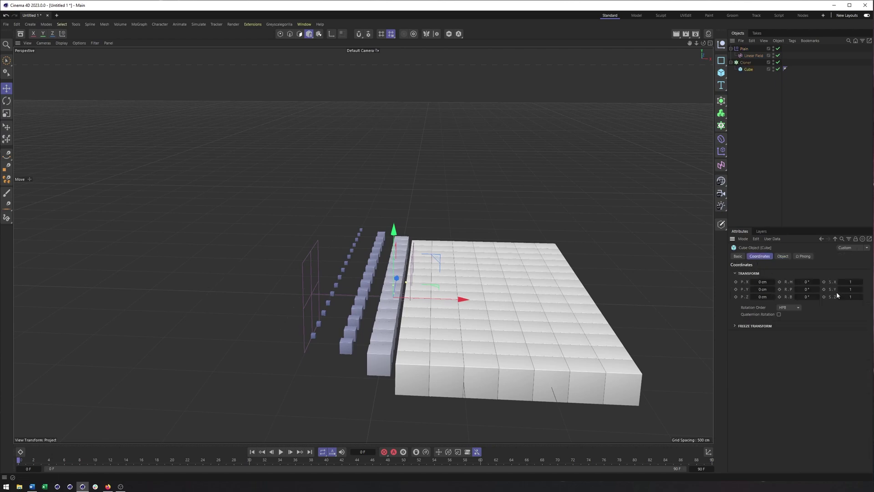
left_click(844, 282)
left_click(744, 49)
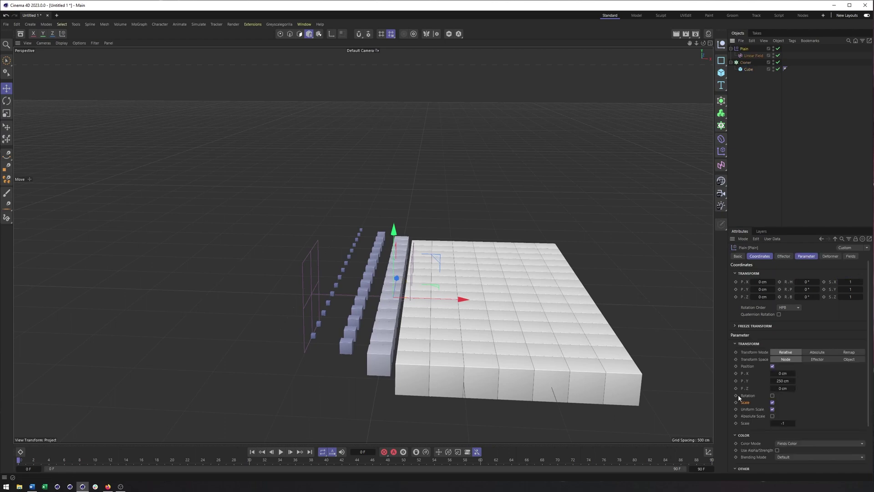
left_click(780, 424)
middle_click_drag(530, 343, 520, 345, "alt")
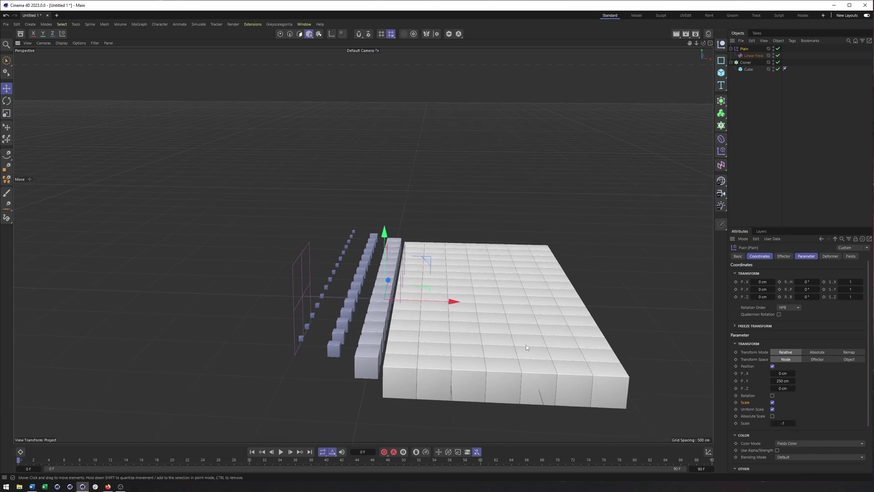
right_click_drag(526, 345, 528, 343, "alt")
mouse_move(529, 344)
left_mouse_down("alt")
mouse_move(531, 337)
mouse_move(516, 337)
left_mouse_up("alt")
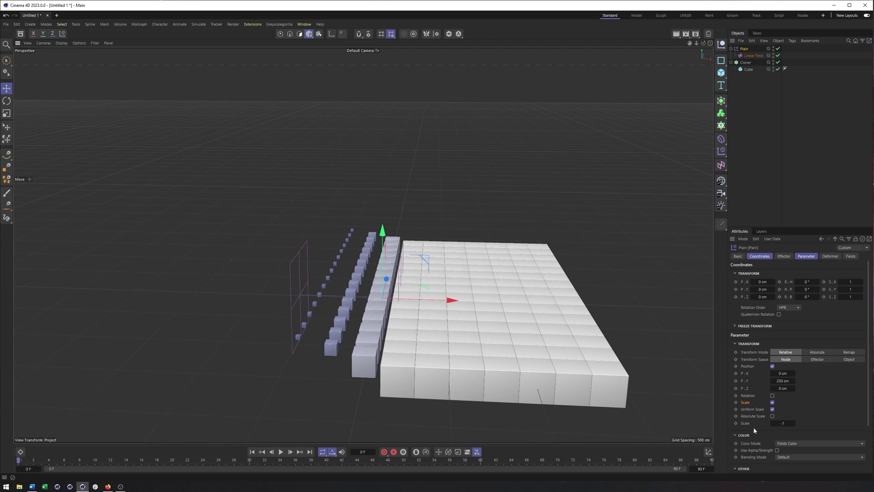
- Move the Plain effector along the negative X axis to about -410 cm
left_click_drag(453, 300, 393, 309)
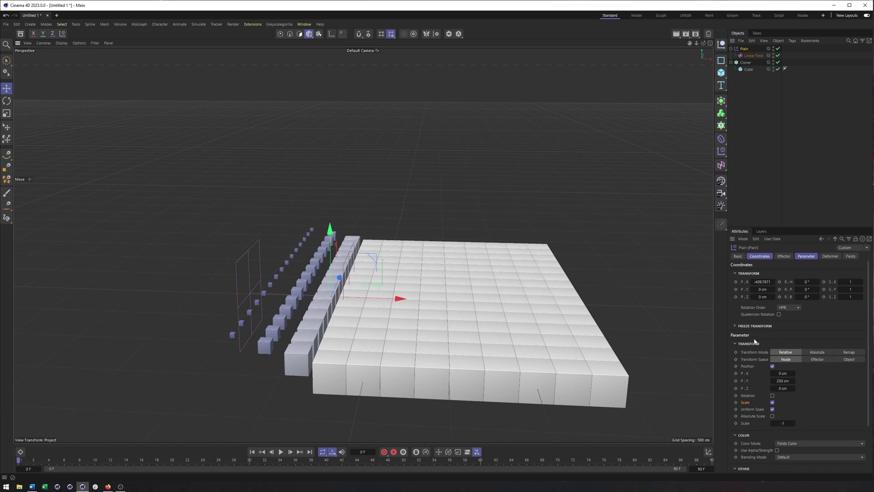
middle_click_drag(498, 335, 519, 336, "alt")
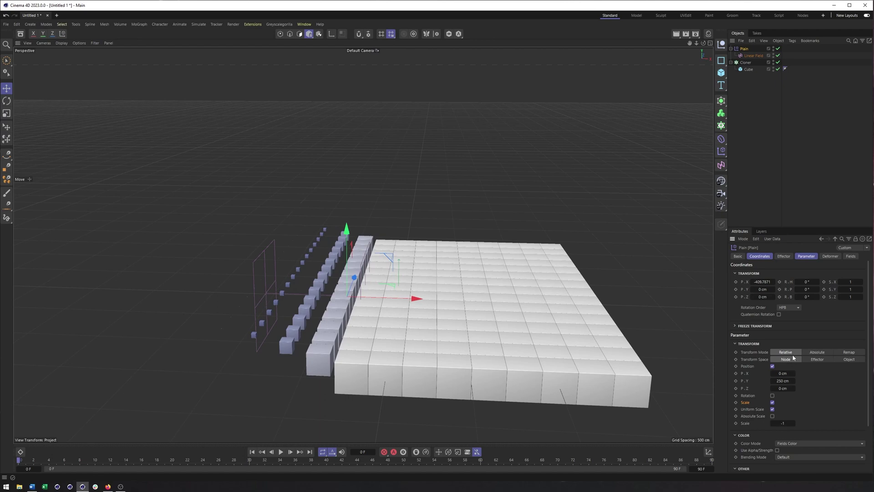
middle_click_drag(534, 303, 486, 323, "alt")
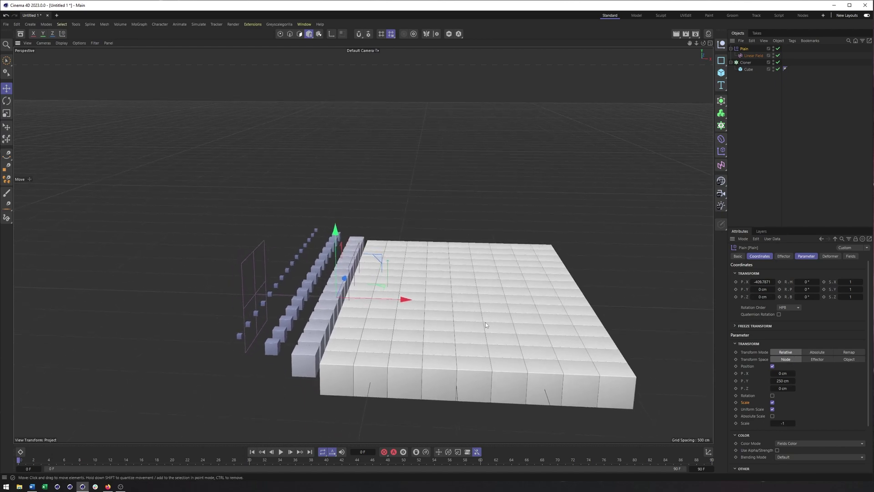
right_click_drag(485, 323, 496, 317, "alt")
middle_click_drag(496, 317, 463, 311, "alt")
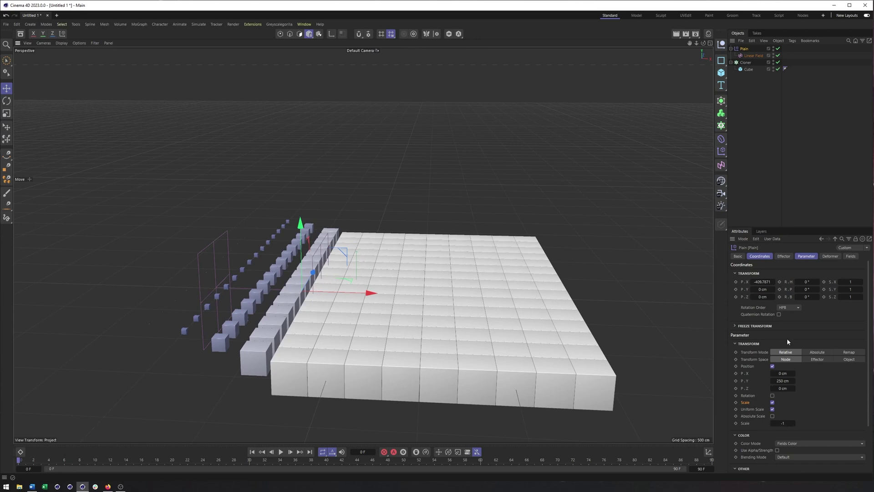
left_click_drag(435, 230, 518, 241, "alt")
- Select the Linear Field layer in the Plain effector's fields, and turn its value channel off and back on
left_click(850, 256)
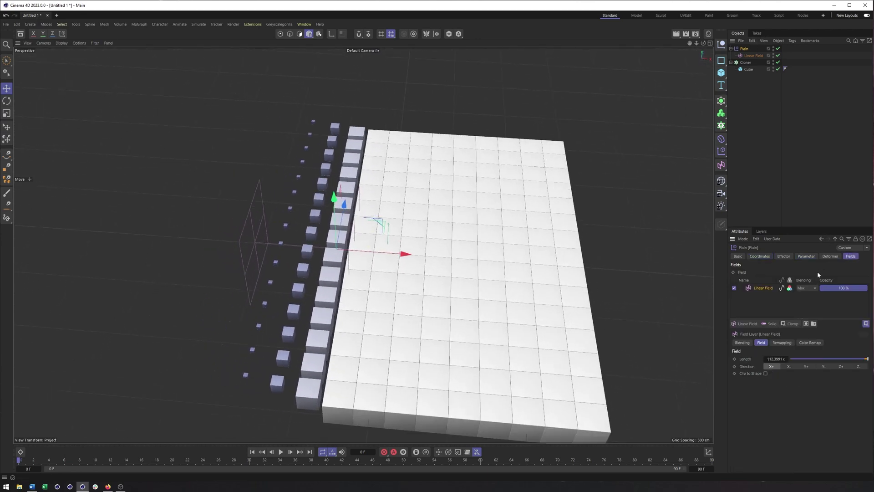
left_click(755, 301)
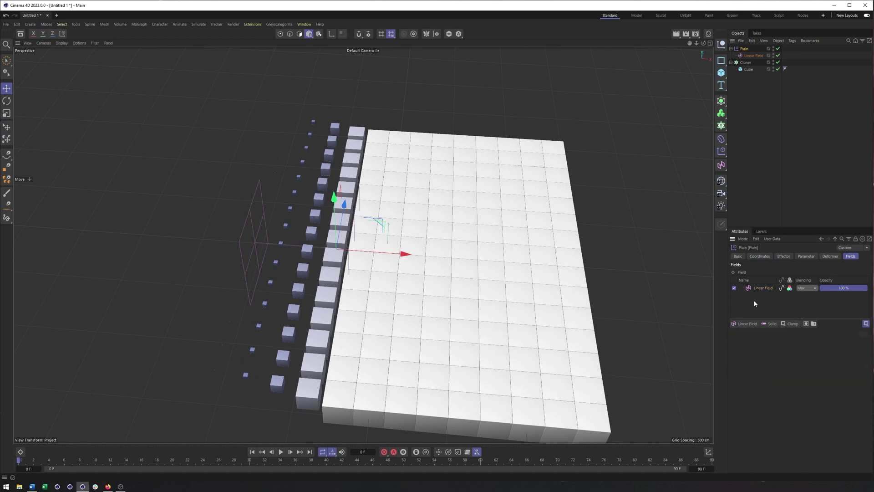
left_click_drag(501, 309, 552, 287, "alt")
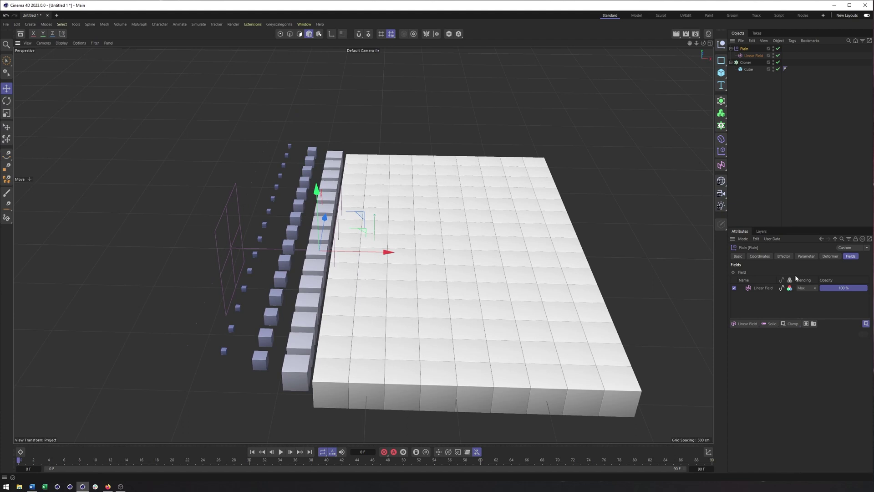
left_click(764, 288)
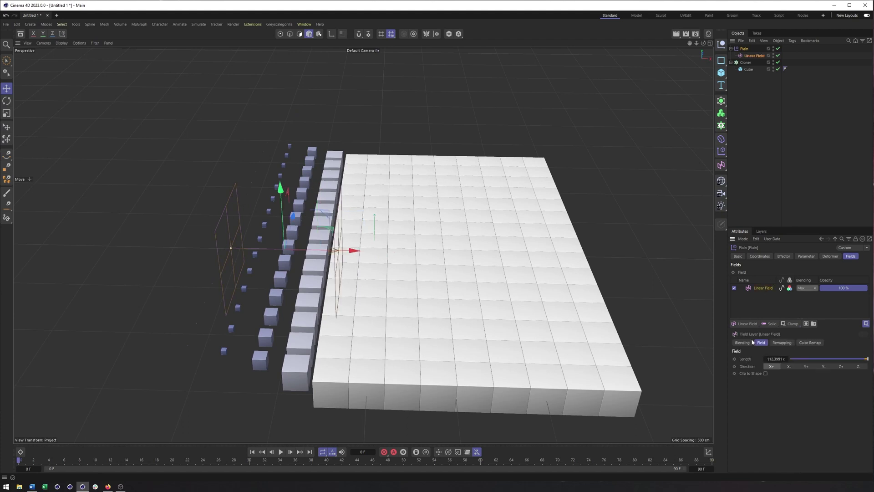
left_click(782, 289)
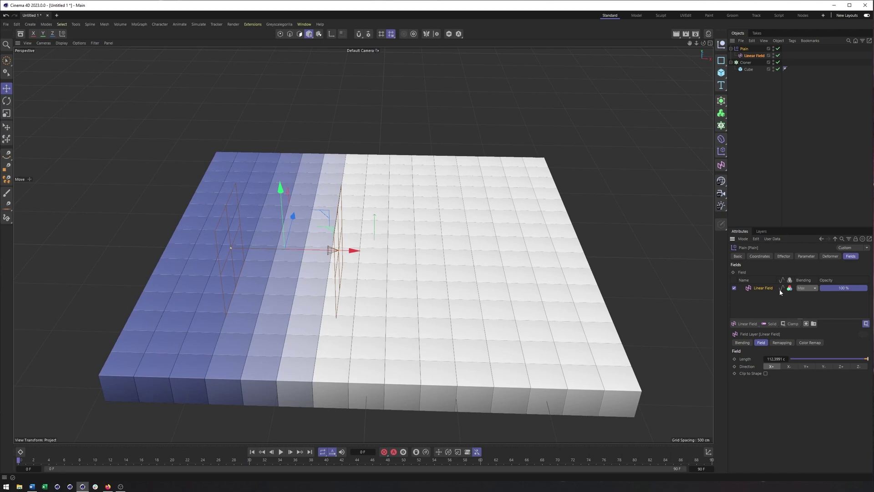
left_click(781, 290)
left_click_drag(455, 300, 458, 269, "alt")
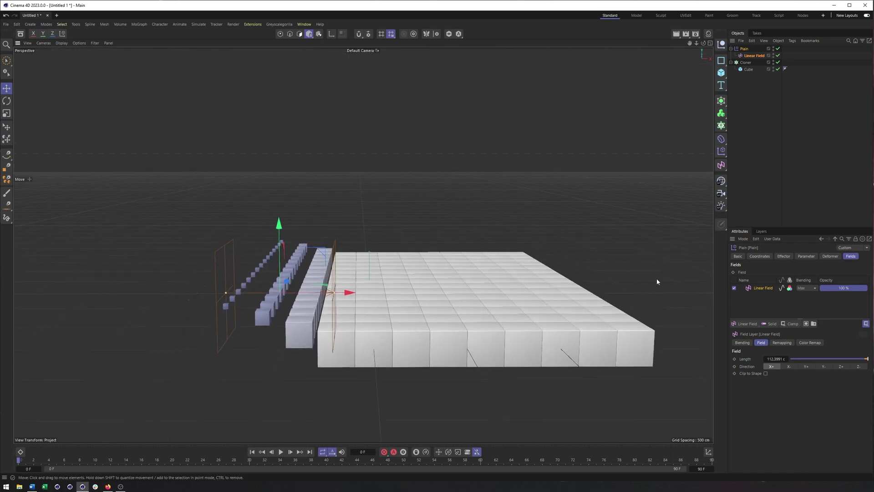
middle_click_drag(657, 277, 672, 288, "alt")
- Turn the Linear Field layer's color channel in the Plain effector off and back on
left_click(806, 256)
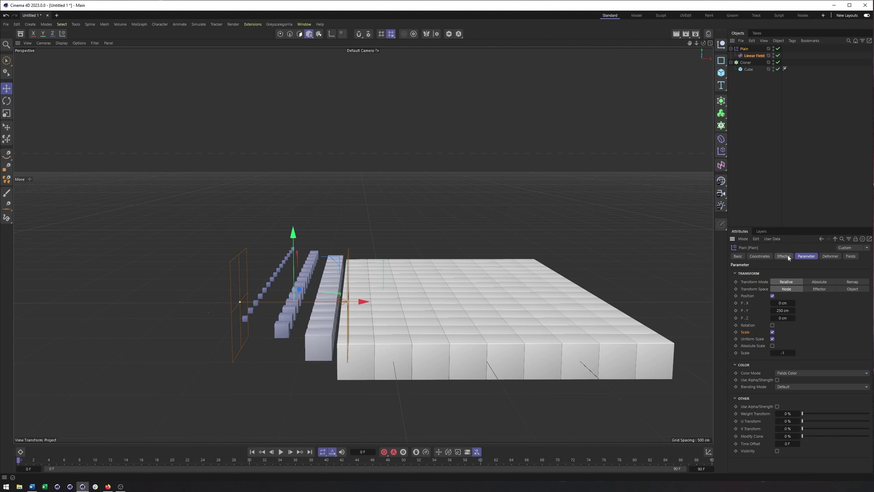
left_click(851, 256)
left_click(791, 288)
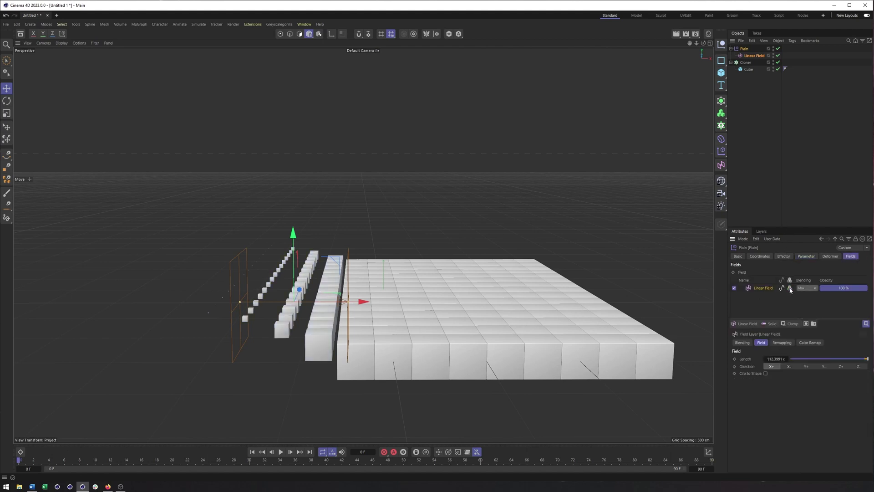
left_click(790, 289)
left_click(790, 288)
left_click(790, 288)
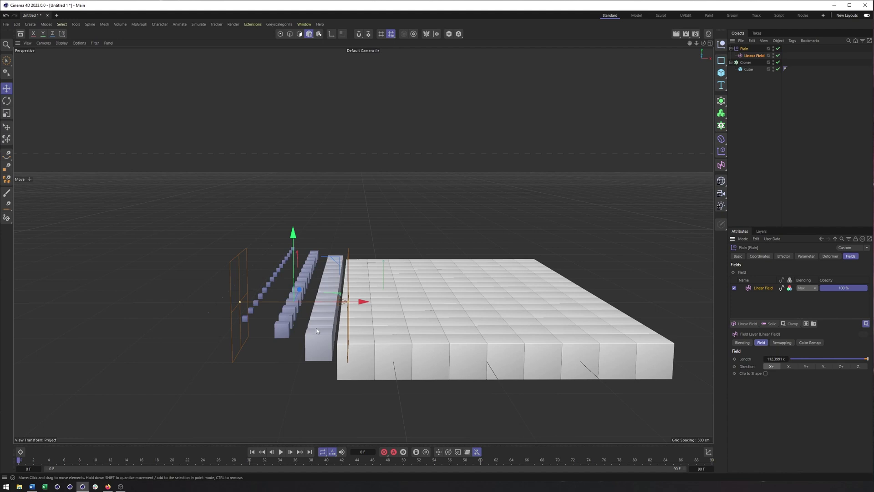
- Review the blending modes offered for the Linear Field layer without changing the mode
left_click_drag(485, 290, 456, 309, "alt")
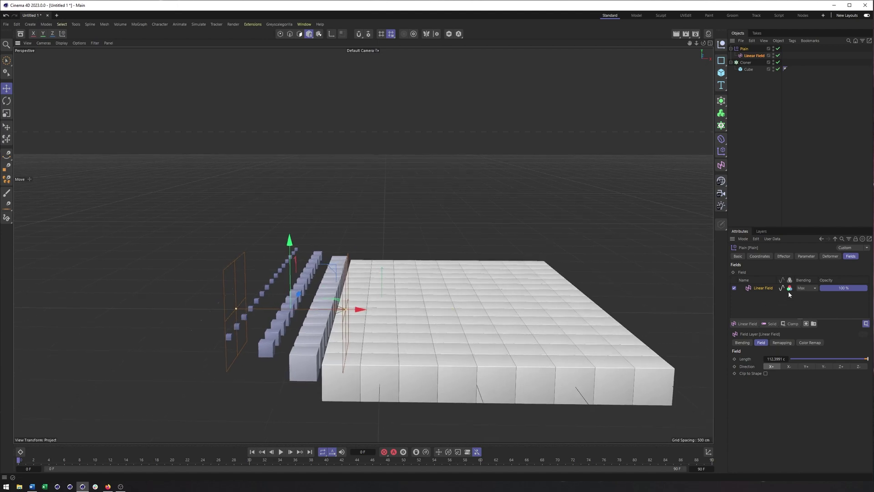
left_click(801, 288)
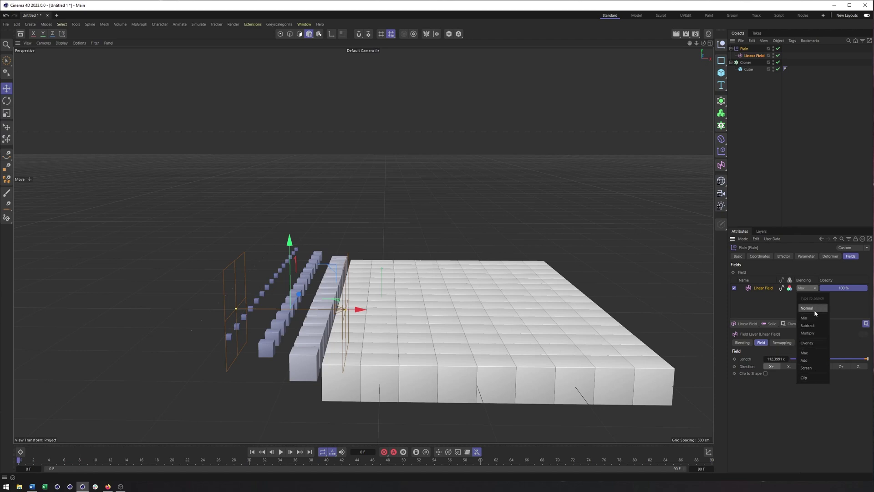
left_click(818, 270)
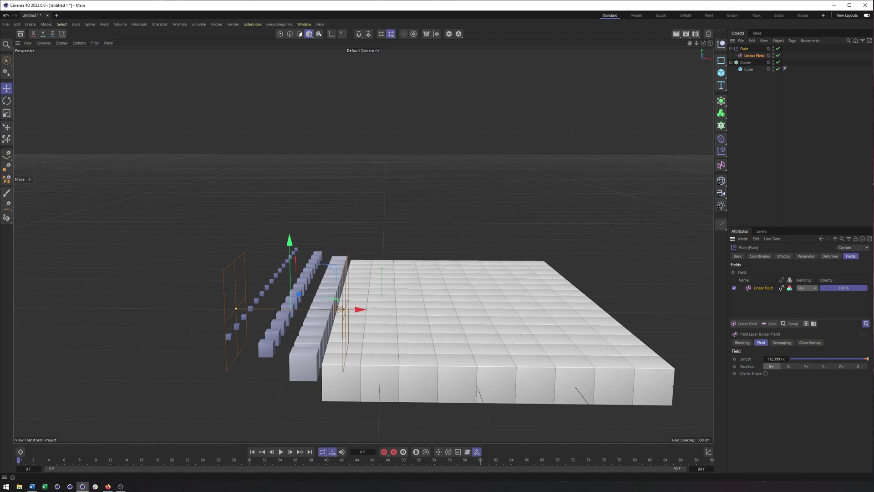
- Set the Linear Field's color mode to Gradient and shift the field slightly along the positive X axis
left_click(753, 55)
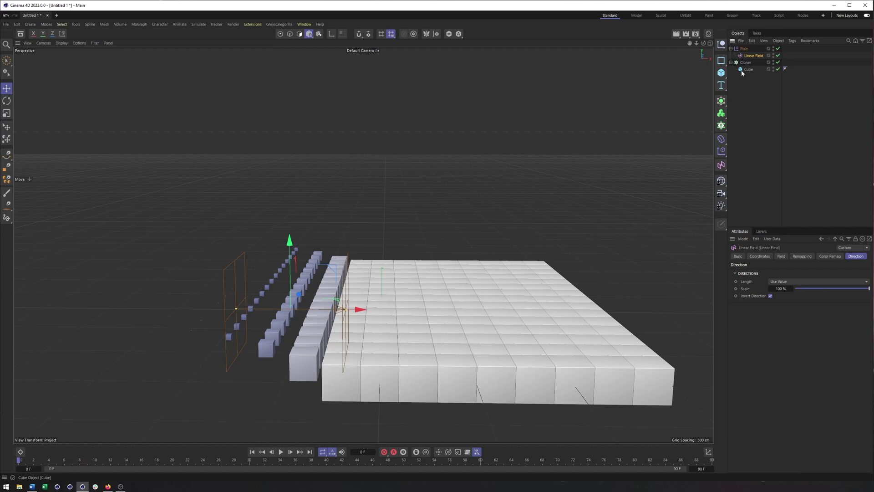
left_click(830, 256)
left_click(809, 273)
left_click(800, 293)
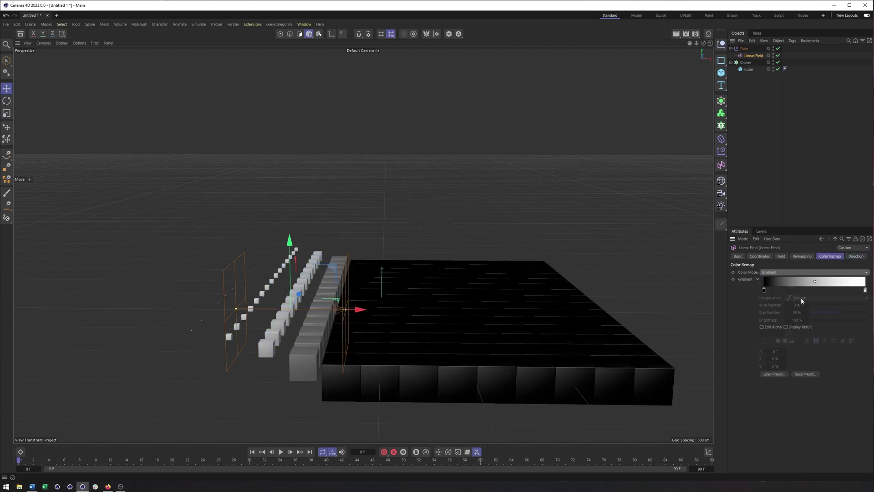
left_click_drag(361, 309, 372, 314)
middle_click_drag(389, 350, 407, 350, "alt")
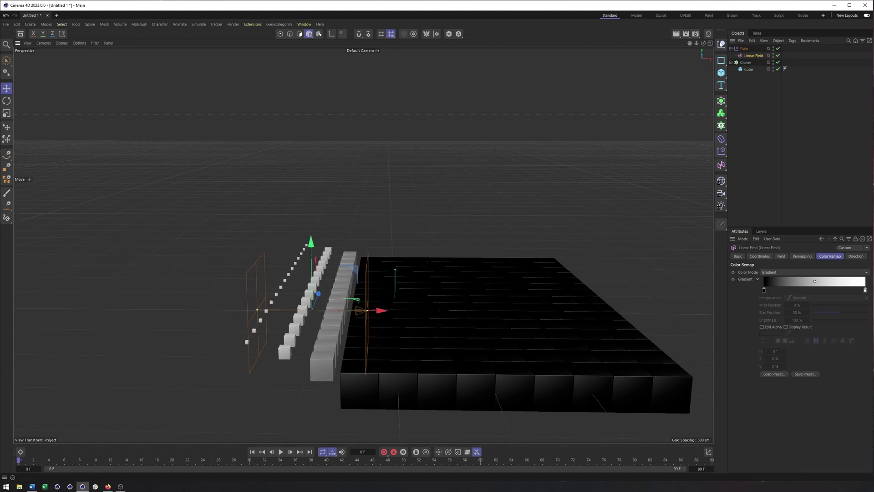
- Examine the Linear Field's direction settings, and the blending and opacity settings of its layer in the Plain effector
left_click(858, 257)
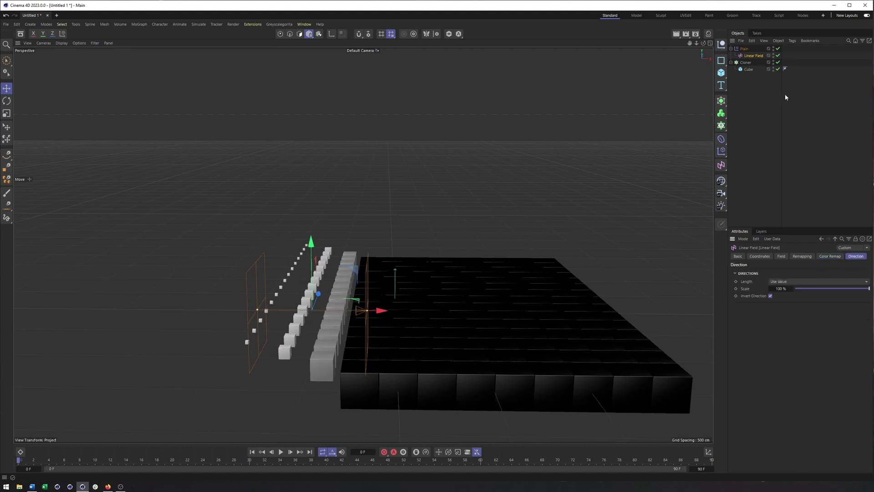
left_click(744, 48)
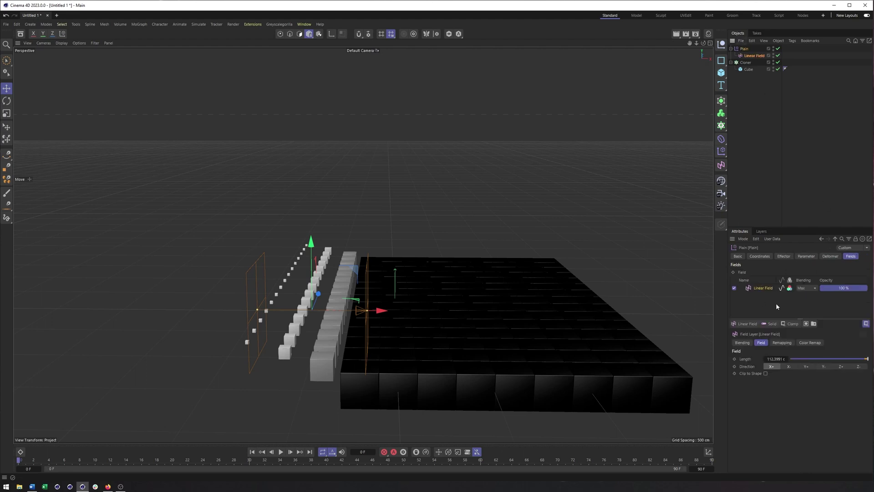
left_click(809, 288)
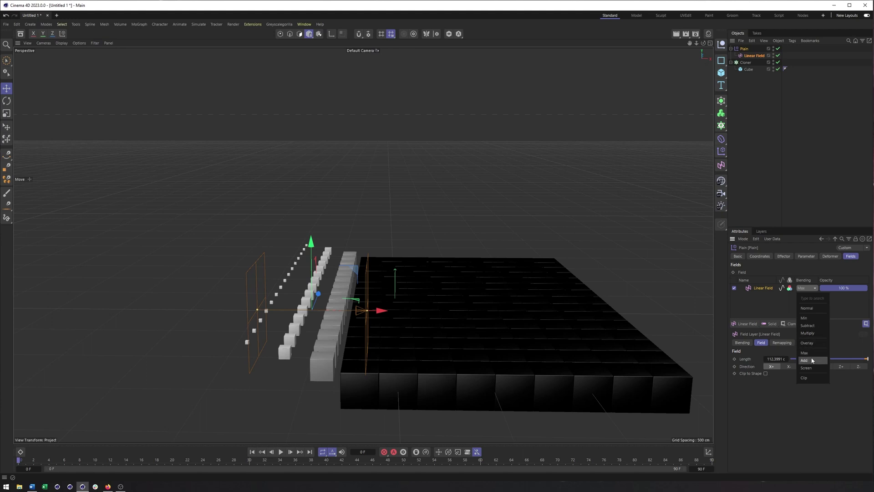
left_click(787, 201)
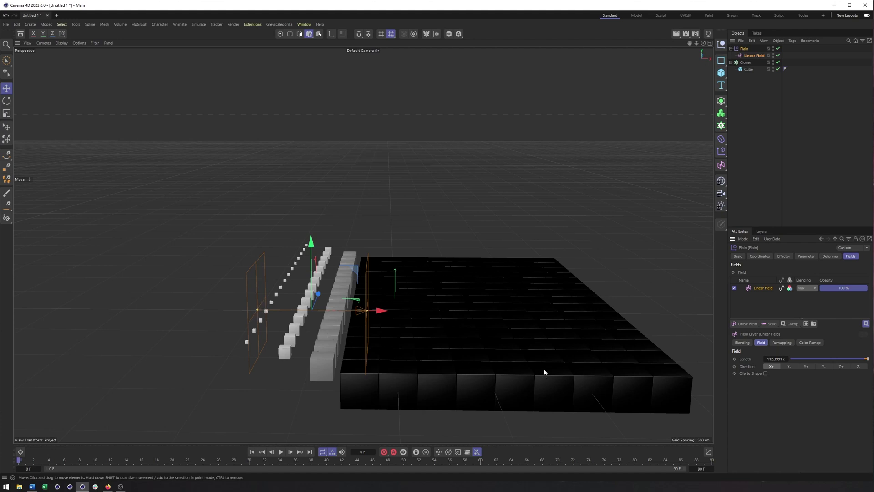
middle_click_drag(519, 309, 526, 310, "alt")
left_click_drag(526, 310, 522, 321, "alt")
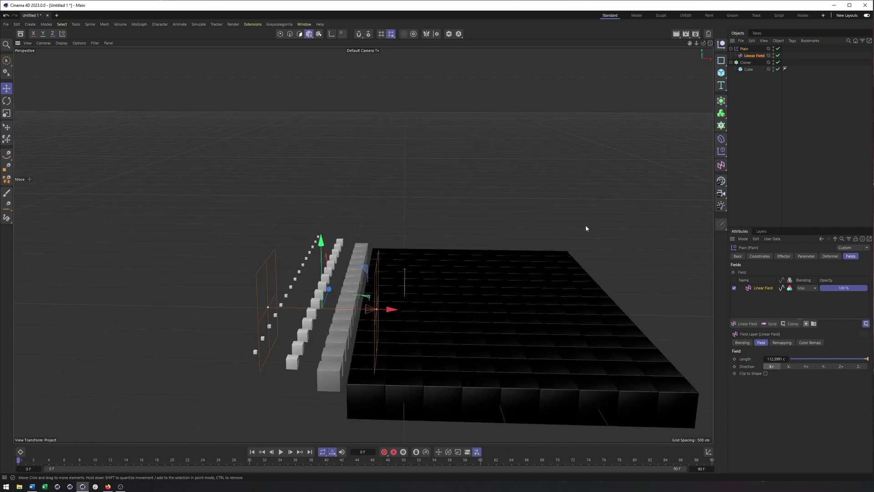
middle_click_drag(561, 331, 581, 332, "alt")
mouse_move(862, 288)
left_mouse_down()
mouse_move(829, 288)
mouse_move(865, 287)
left_mouse_up()
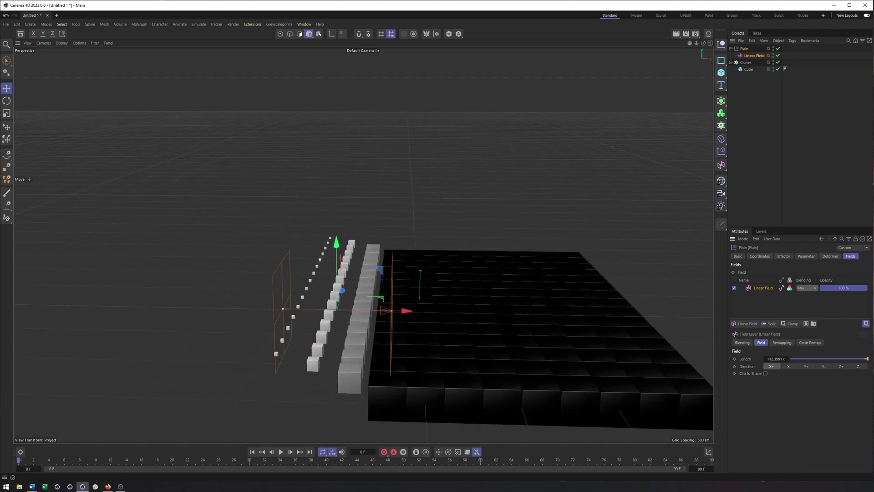
- Review the field objects, special layers and modifier layers that can be added to the Plain effector's field list
left_click(768, 324)
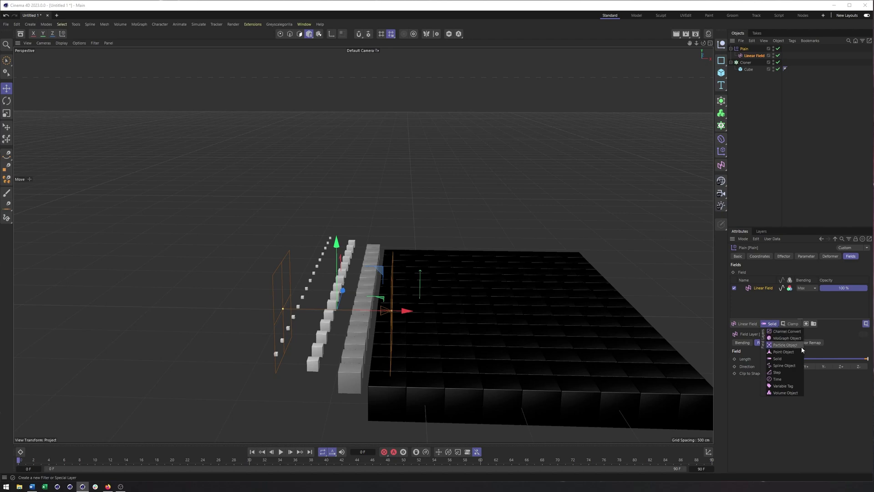
key("Escape")
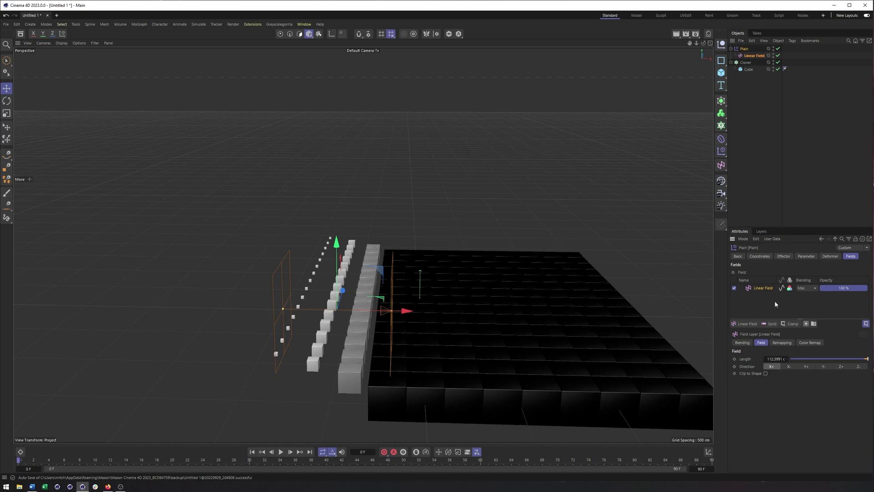
left_click(770, 323)
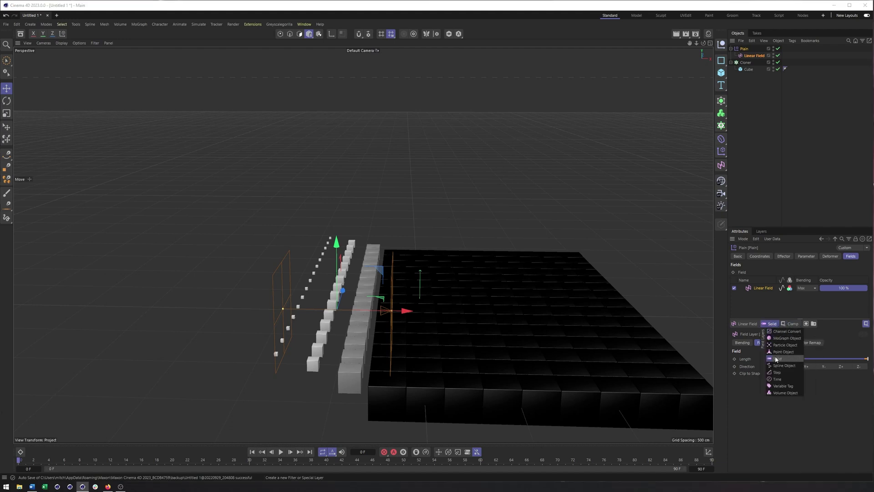
left_click(799, 308)
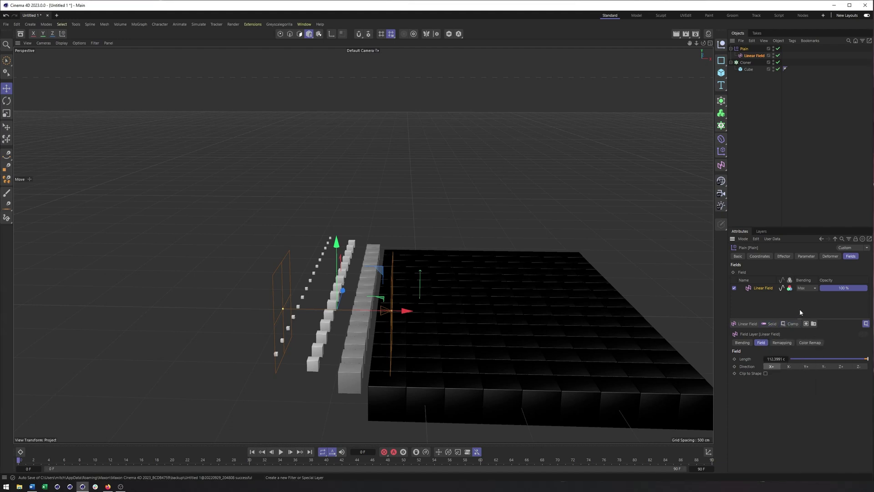
left_click(790, 324)
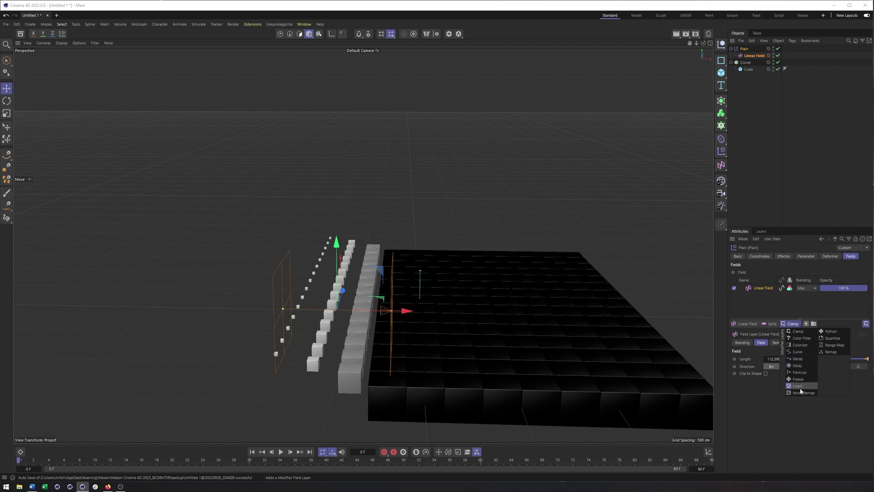
left_click(751, 325)
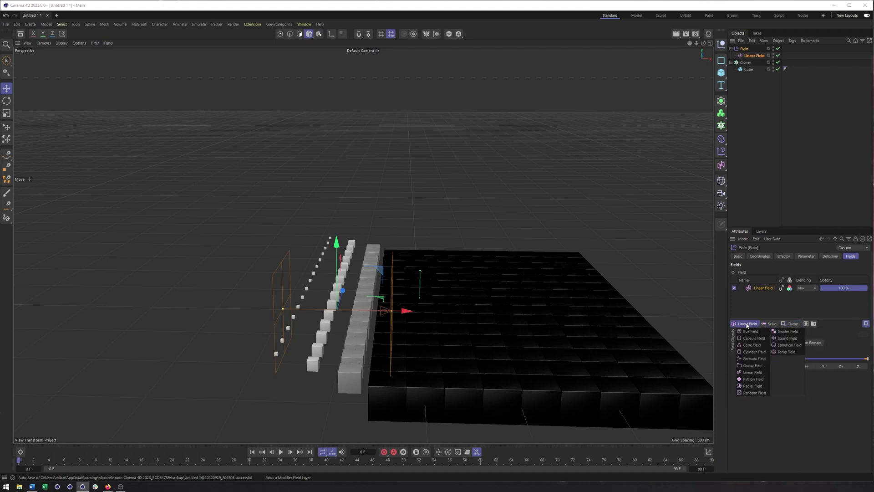
left_click(769, 325)
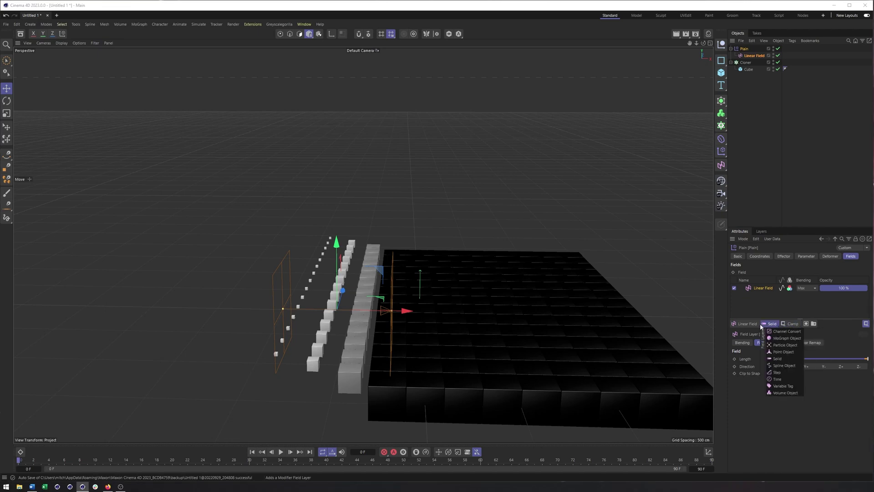
mouse_move(746, 326)
mouse_move(798, 326)
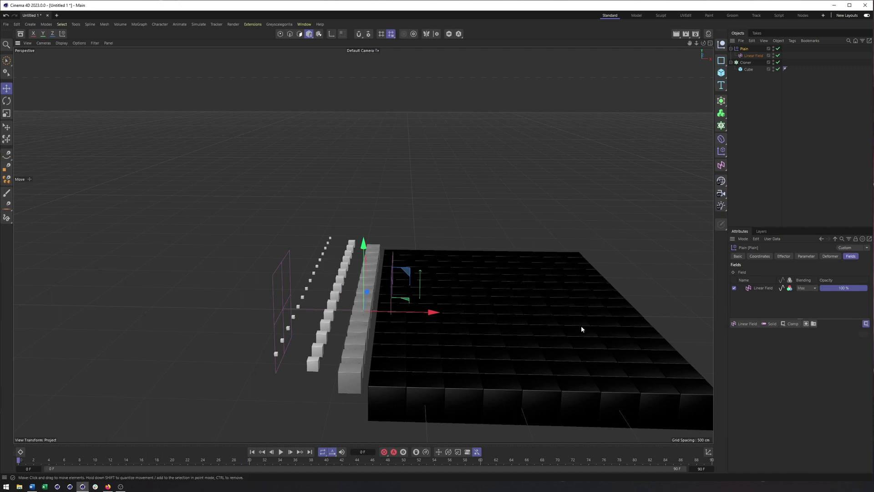
- Keyframe the Linear Field's position from beyond the grid's negative X side at frame 0 to beyond its positive X side at frame 90, and play it
middle_click_drag(581, 326, 567, 324, "alt")
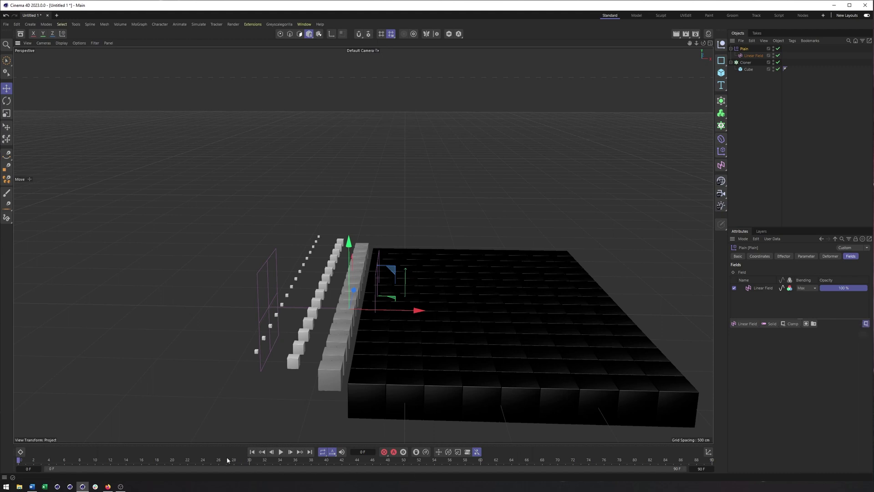
left_click(747, 55)
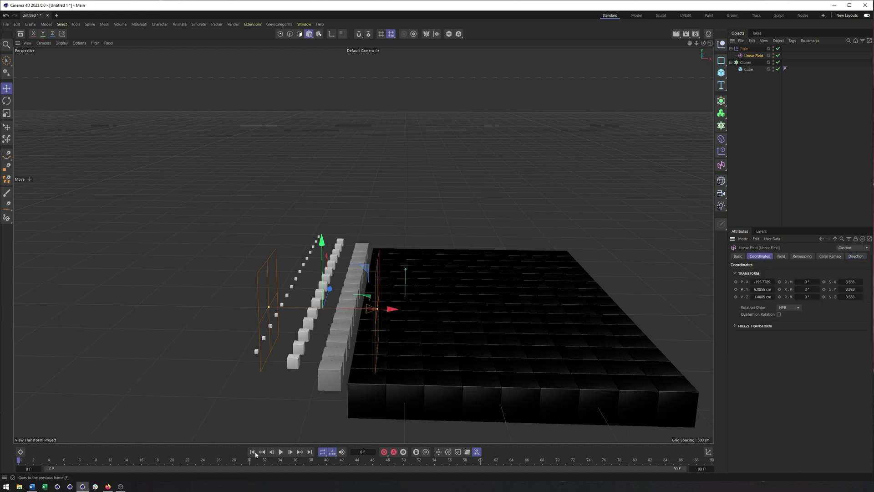
left_click_drag(389, 313, 177, 320)
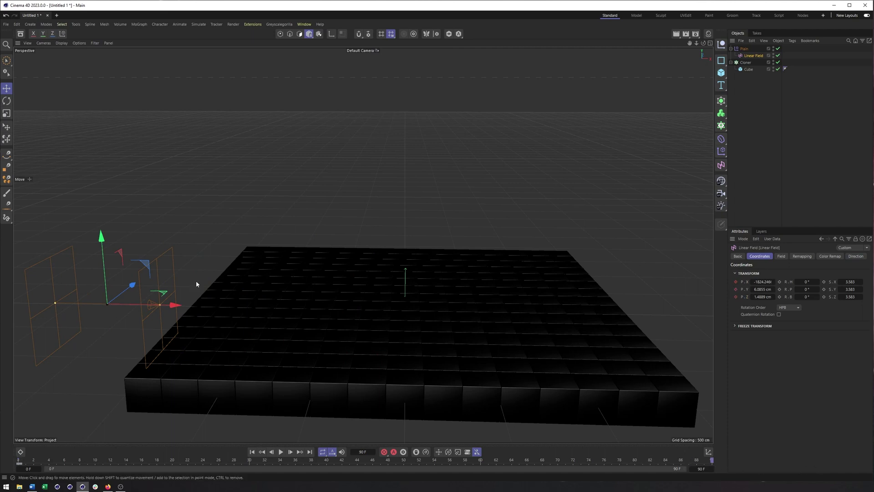
left_click_drag(175, 305, 683, 314)
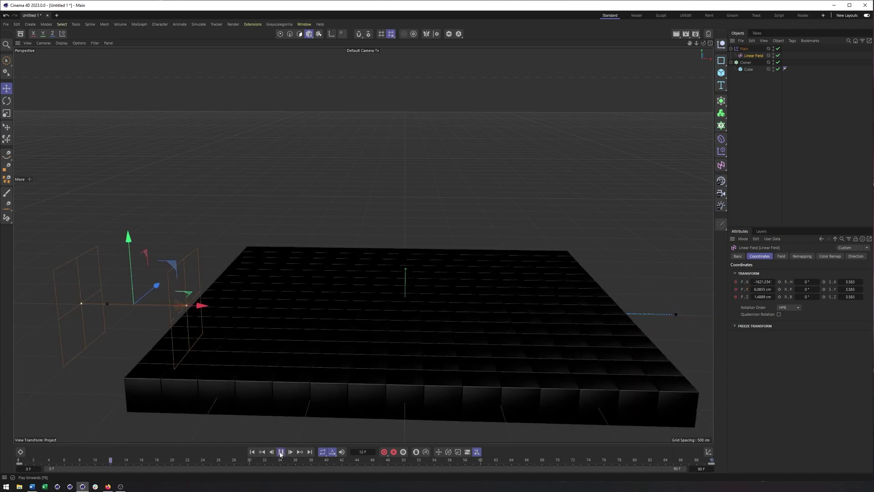
left_click_drag(422, 315, 443, 341, "alt")
middle_click_drag(632, 306, 642, 277, "alt")
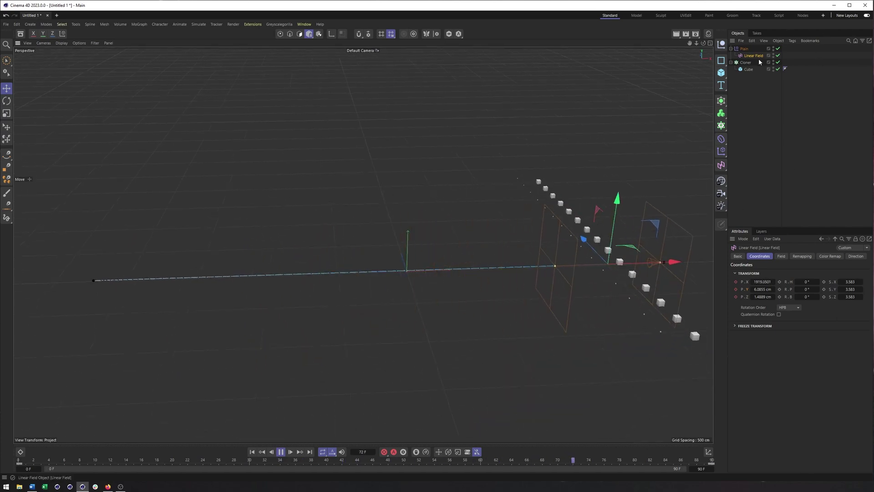
- Turn off Invert in the Linear Field's remapping and add a Delay modifier layer to the Plain effector's fields
left_click(802, 256)
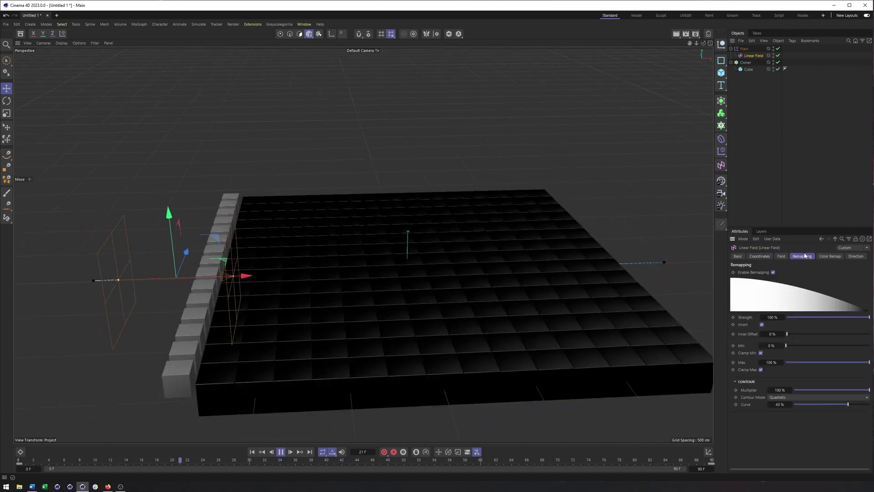
left_click(762, 324)
left_click_drag(471, 315, 495, 298, "alt")
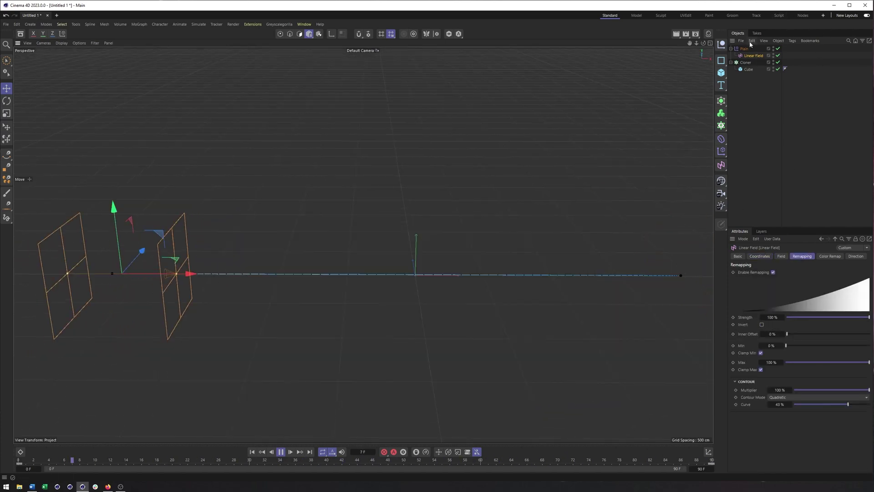
left_click(744, 48)
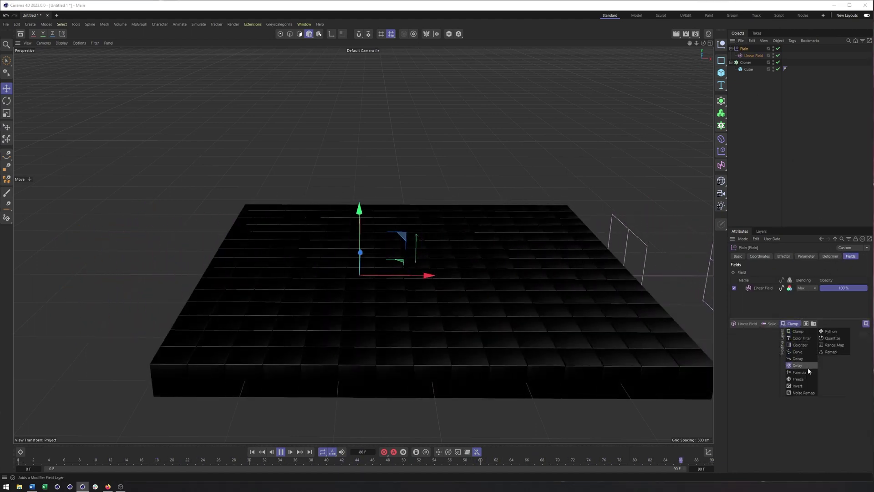
left_click(806, 365)
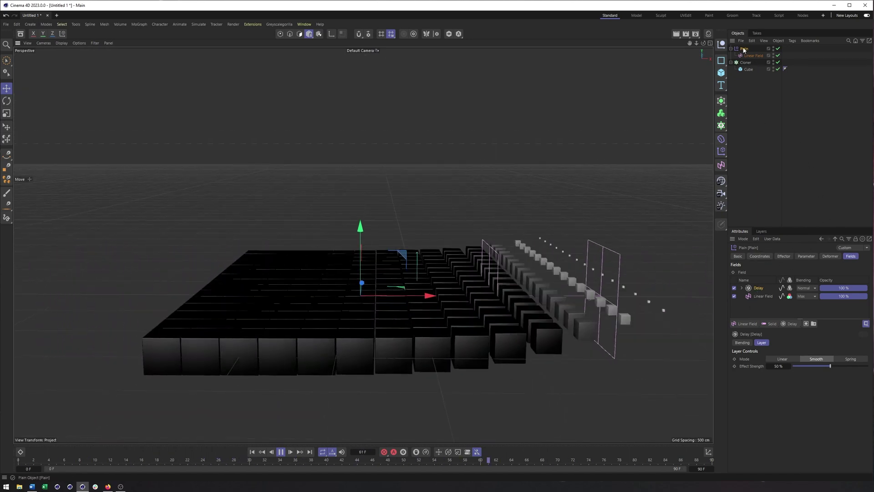
- Set the Linear Field's color remap mode to Color
left_click(754, 55)
left_click(829, 256)
left_click(805, 272)
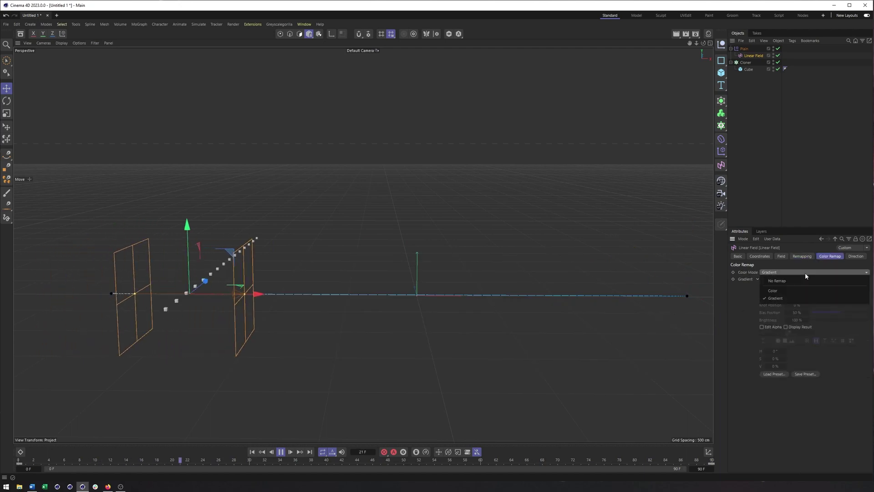
left_click(803, 289)
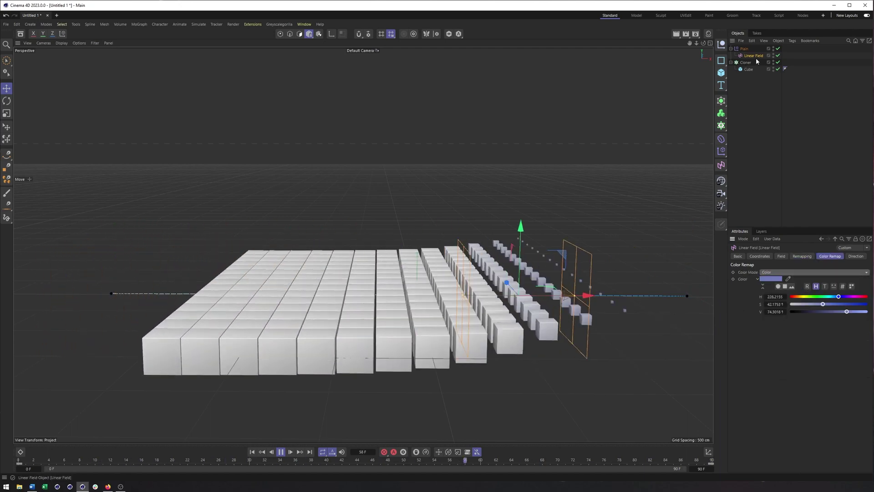
- Set the Plain effector's Delay layer to Spring mode with an effect strength of 71%
left_click(744, 49)
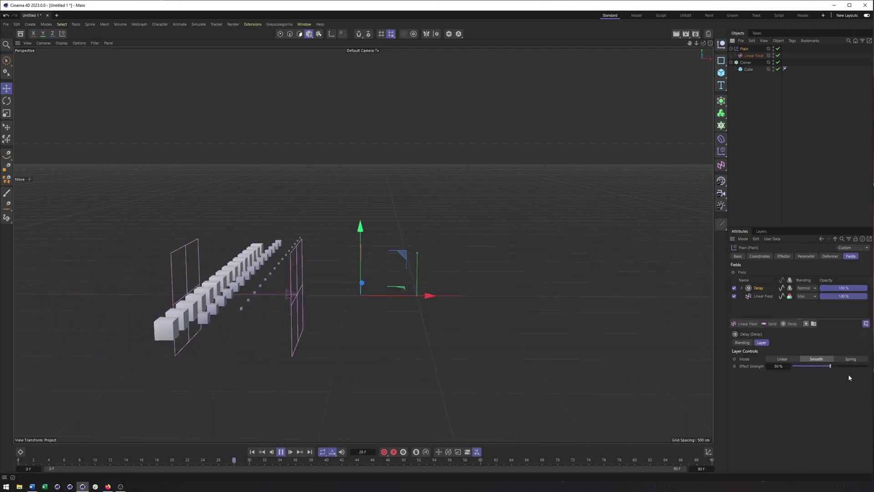
left_click(851, 359)
left_click_drag(837, 368, 846, 369)
- Examine the delayed cube motion during playback in the Front view and from several perspective angles
left_click_drag(371, 278, 369, 260, "alt")
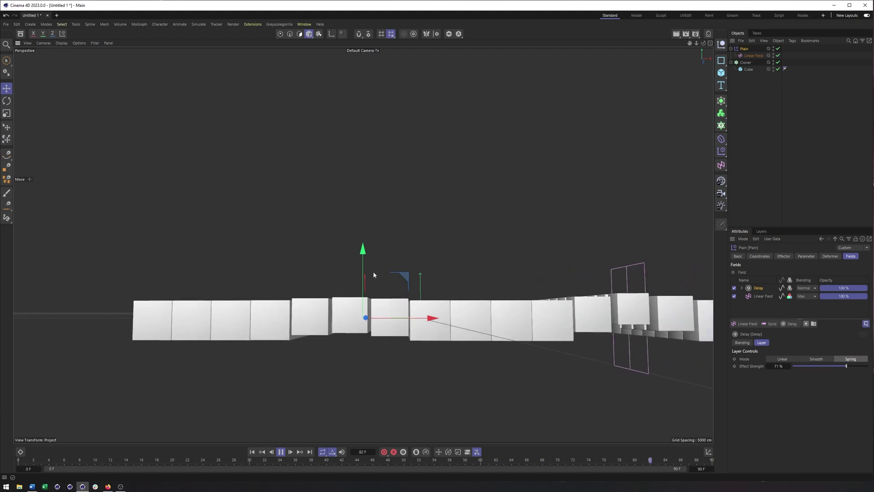
key("F4")
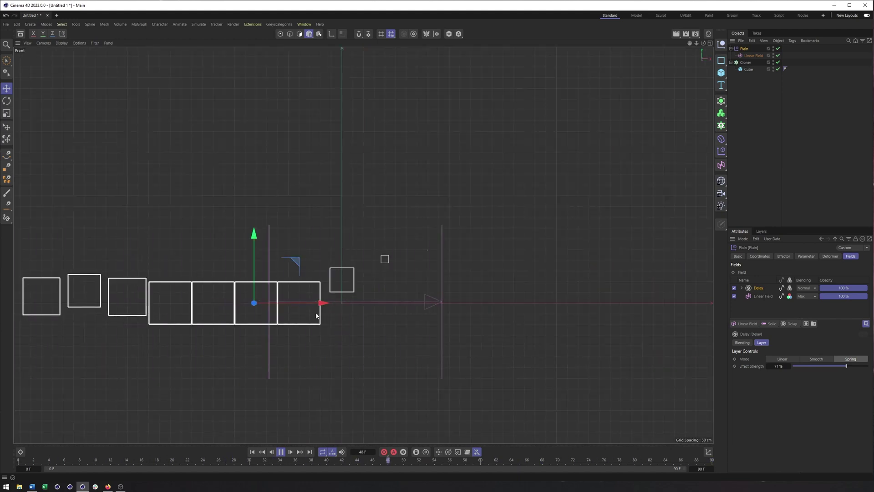
middle_click_drag(175, 304, 214, 307, "alt")
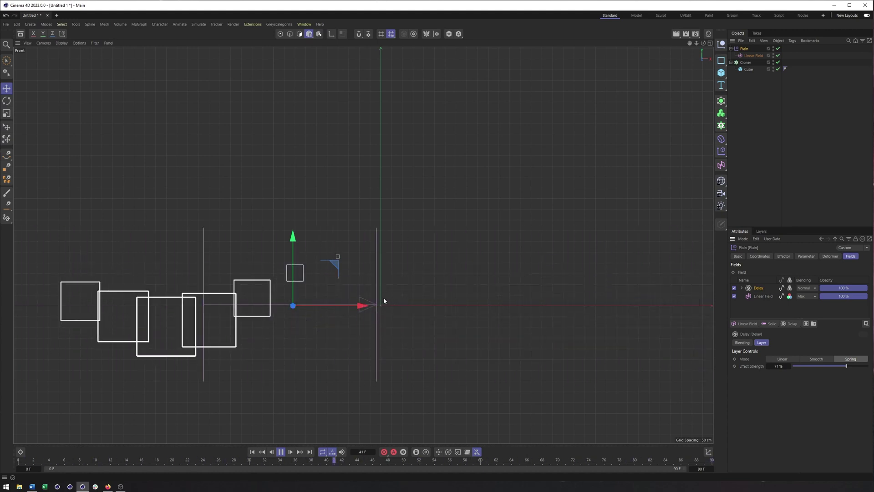
key("F1")
left_click_drag(436, 258, 364, 263, "alt")
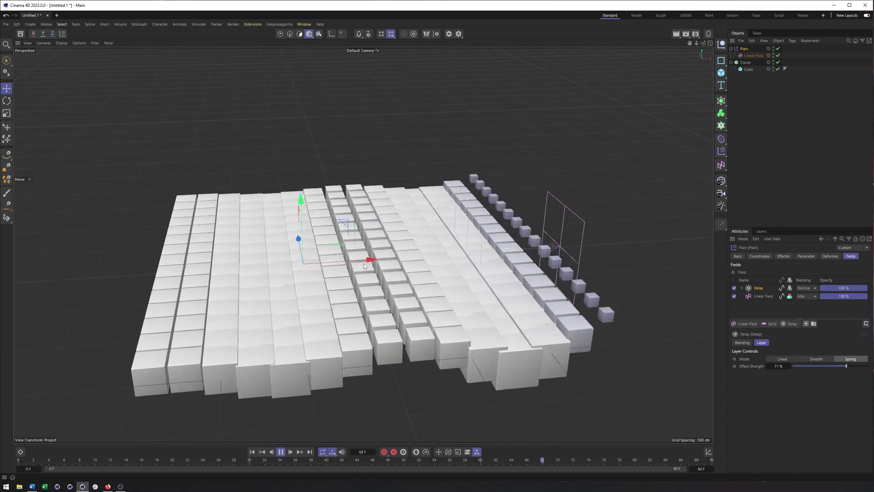
middle_click_drag(364, 264, 384, 269, "alt")
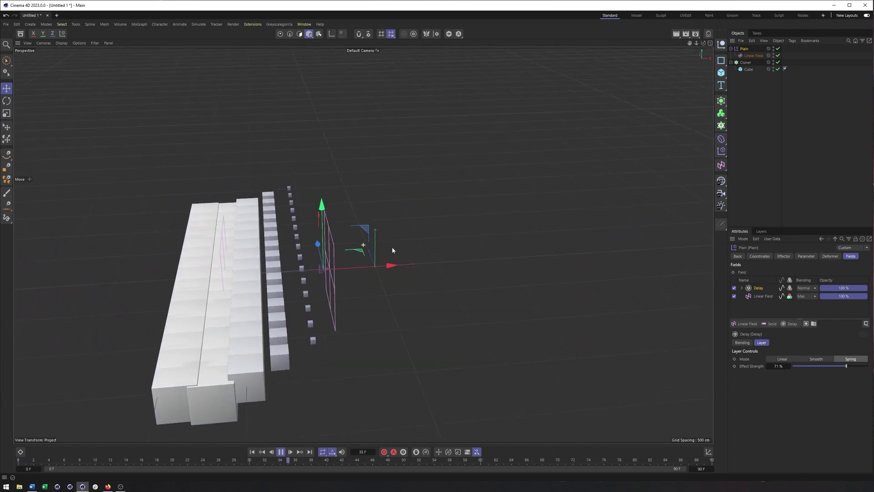